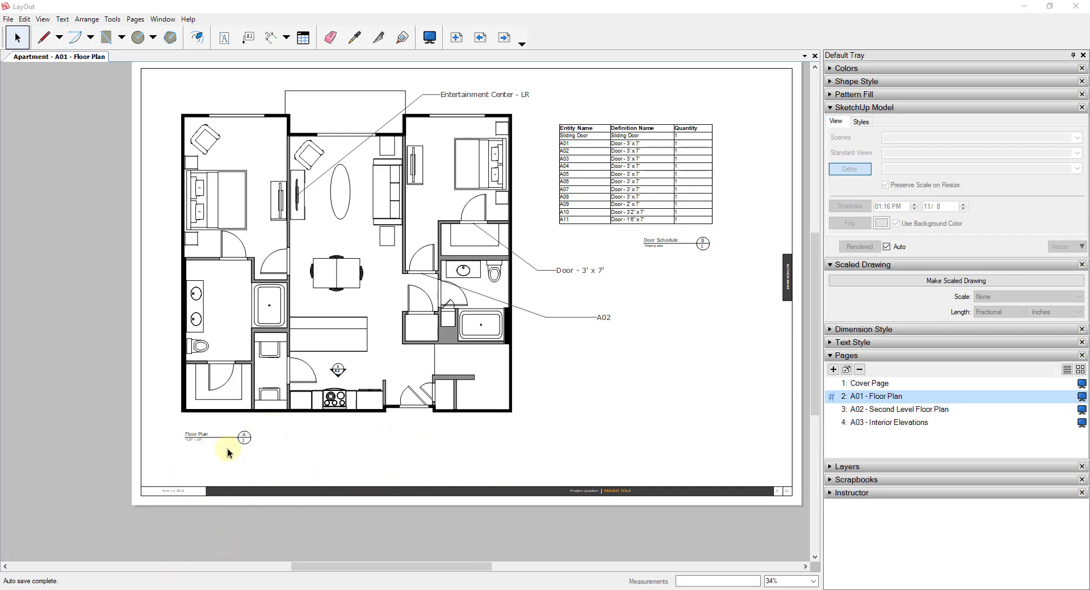
pyautogui.scroll(5, 227, 451)
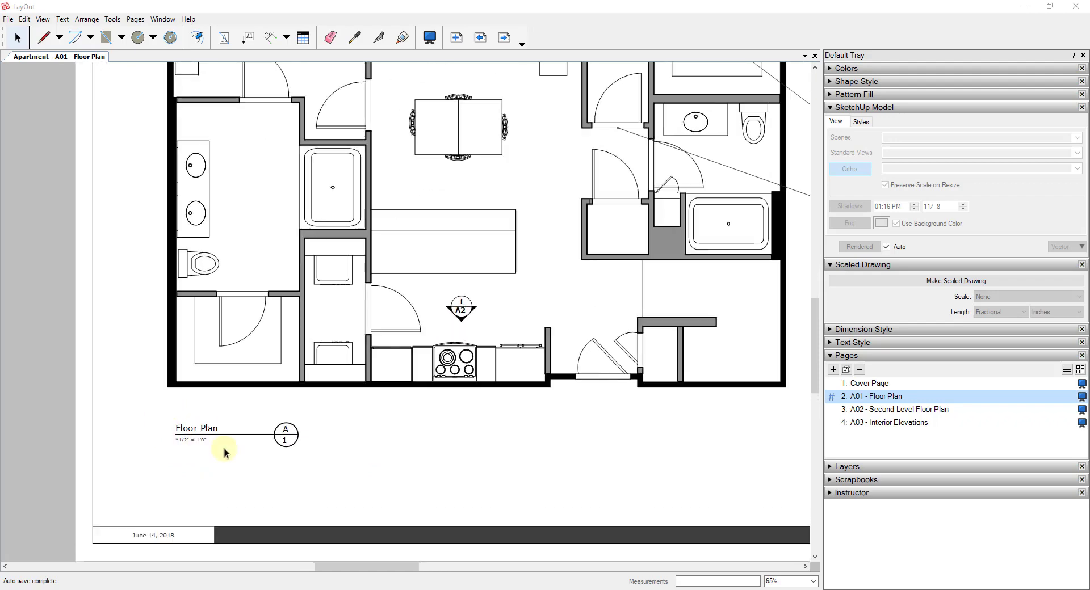
pyautogui.scroll(1, 226, 452)
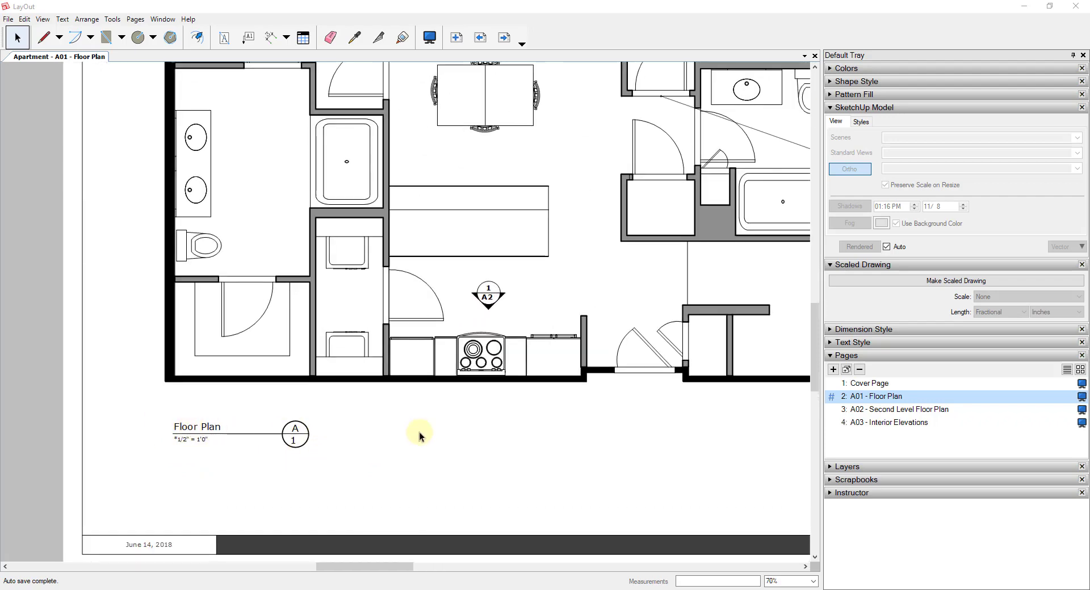
pyautogui.scroll(-4, 358, 457)
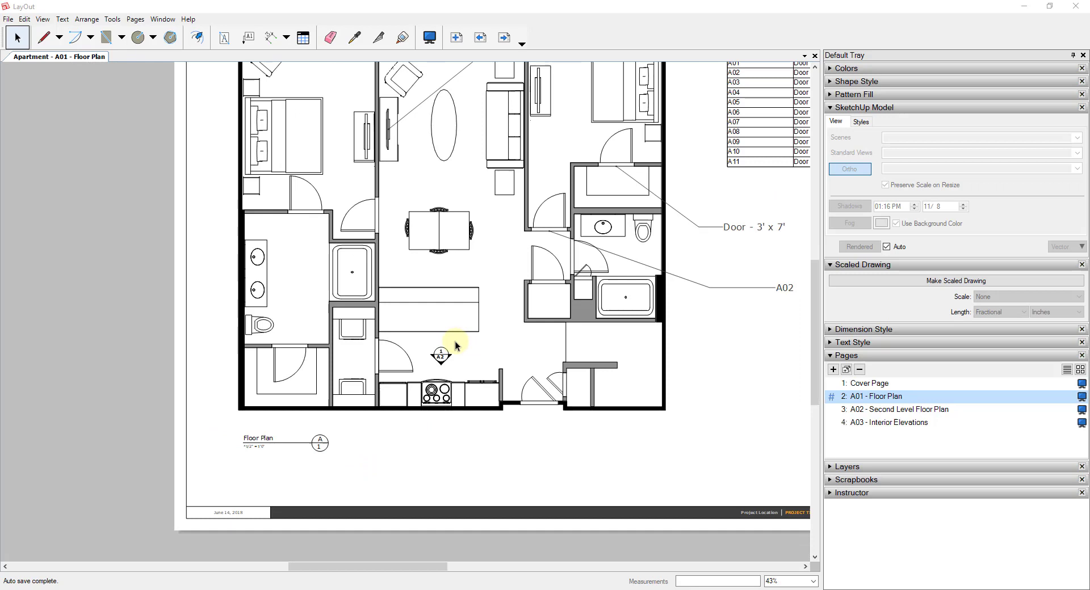
pyautogui.scroll(-2, 454, 342)
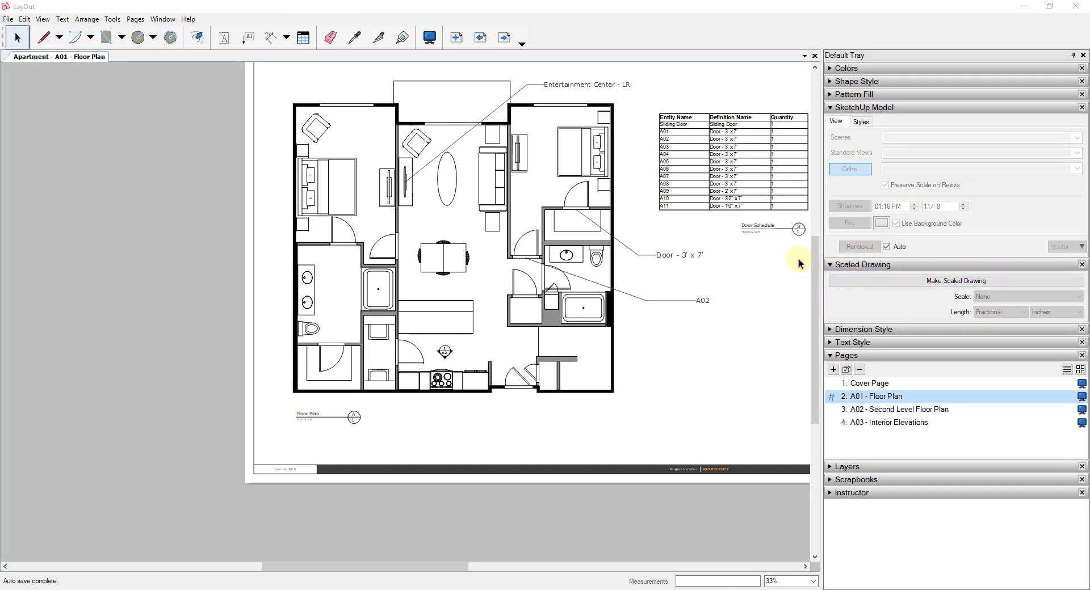
# Step: Start a new scaled drawing on the floor plan page at a scale of 1/2" = 1'-0" (1:24)
pyautogui.click(163, 19)
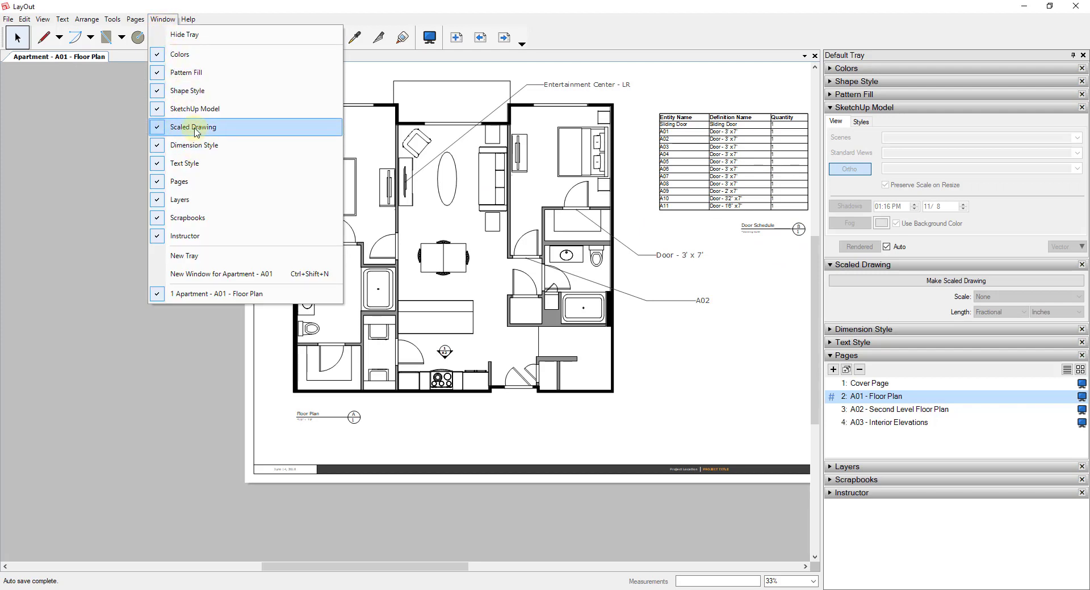
pyautogui.click(919, 311)
pyautogui.click(939, 282)
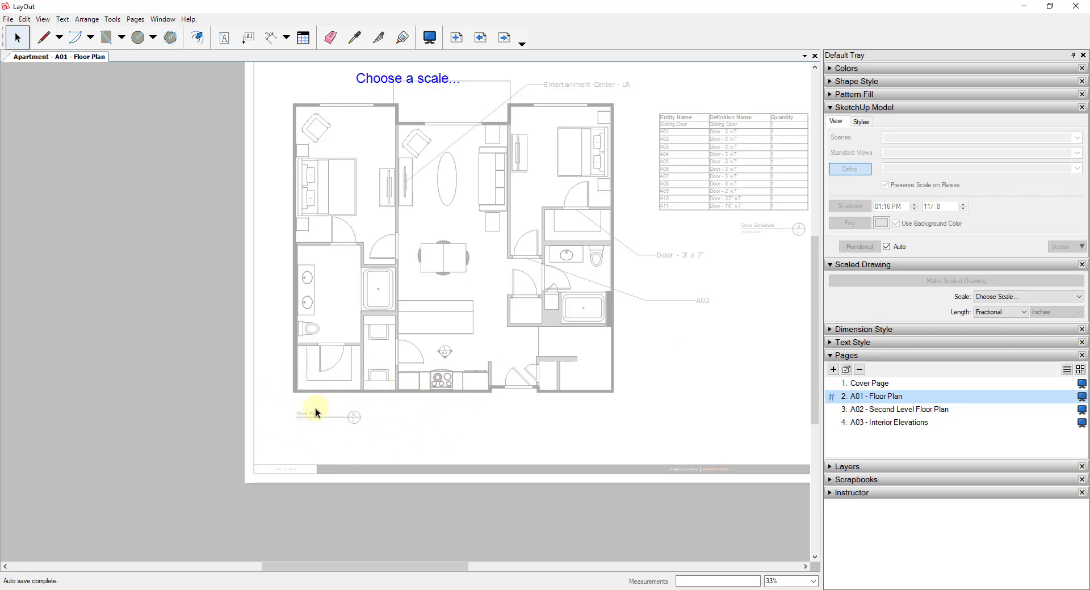
pyautogui.click(1012, 298)
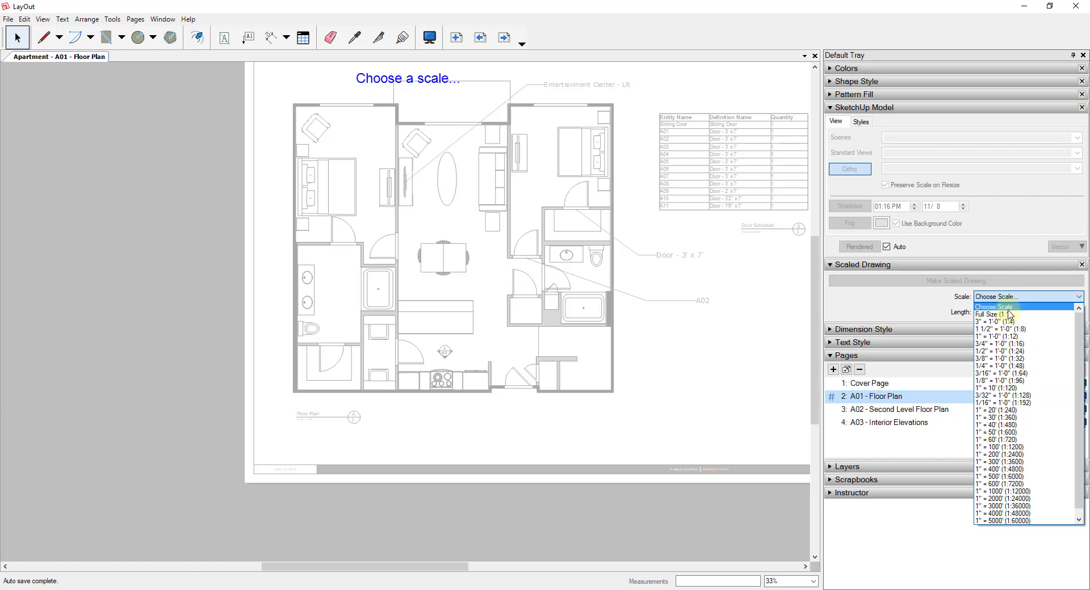
pyautogui.click(1006, 352)
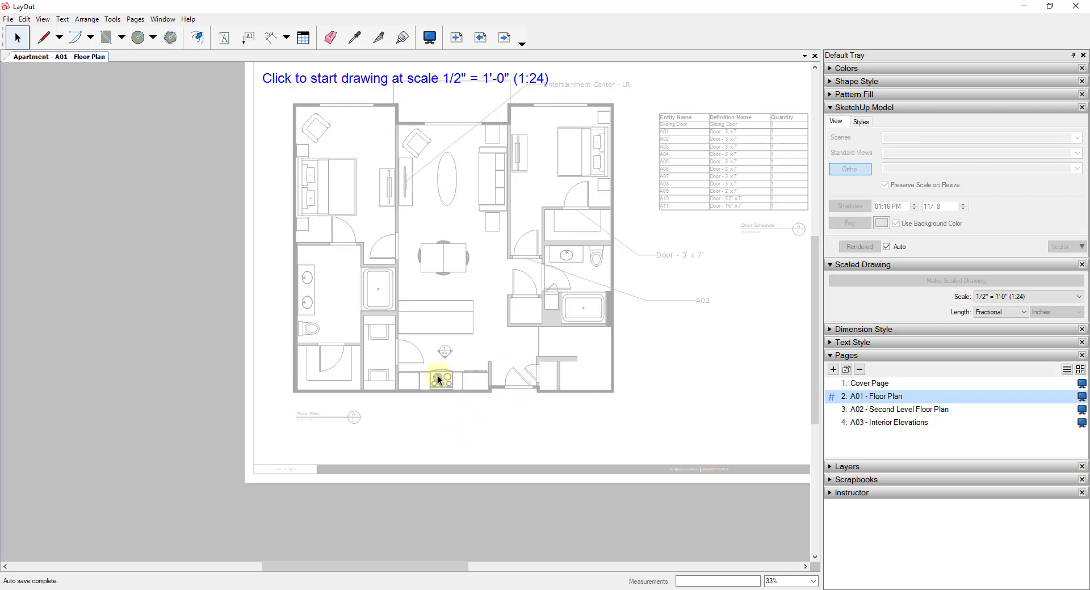
# Step: Draw a horizontal line below the Floor Plan title in consecutive segments of 1', 1', 2', 2', 4' and 4'
pyautogui.scroll(3, 344, 455)
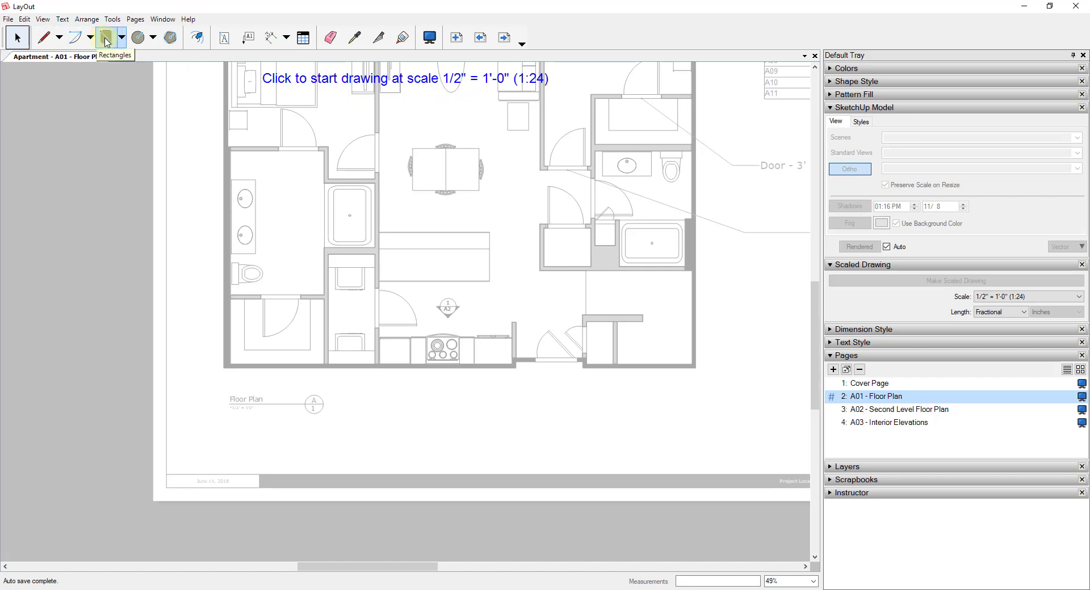
pyautogui.click(44, 38)
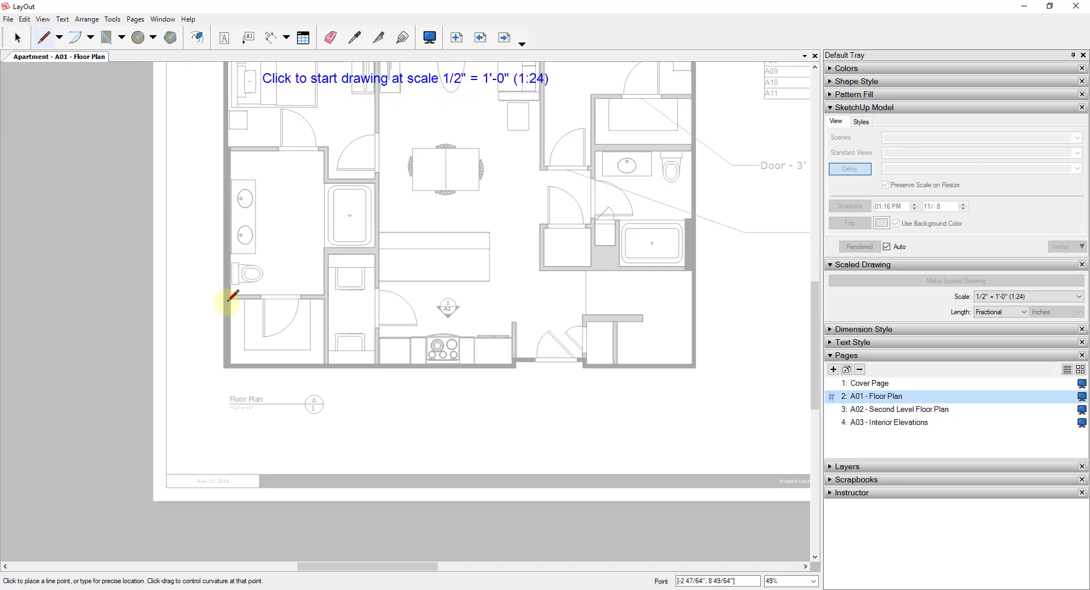
pyautogui.scroll(2, 233, 438)
pyautogui.click(231, 438)
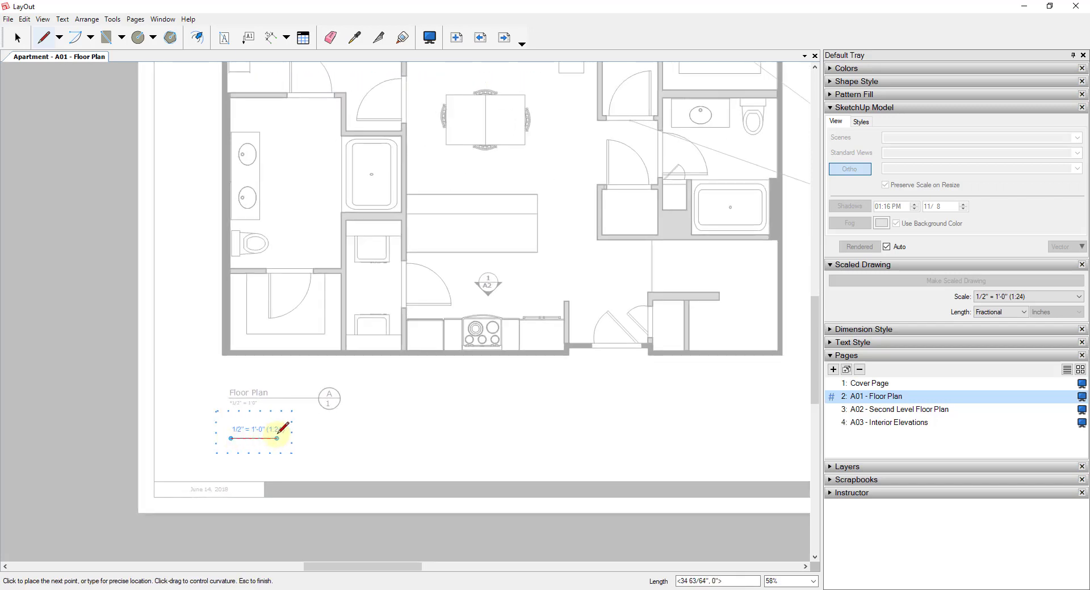
pyautogui.write("1'")
pyautogui.press('Return')
pyautogui.write("1'")
pyautogui.press('Return')
pyautogui.write("2'")
pyautogui.press('Return')
pyautogui.write('2')
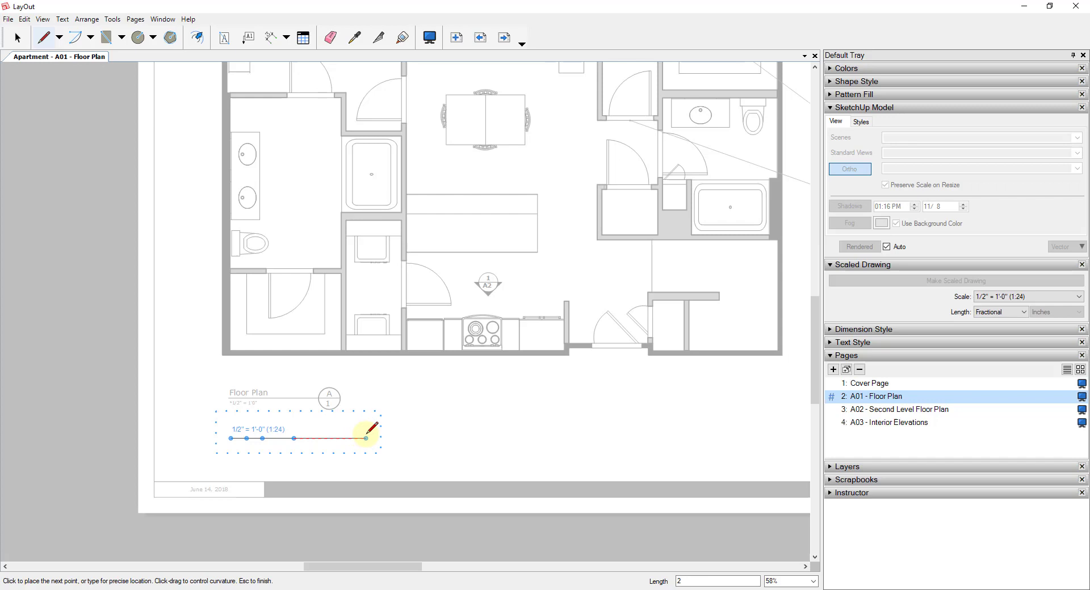
pyautogui.write("'")
pyautogui.press('Return')
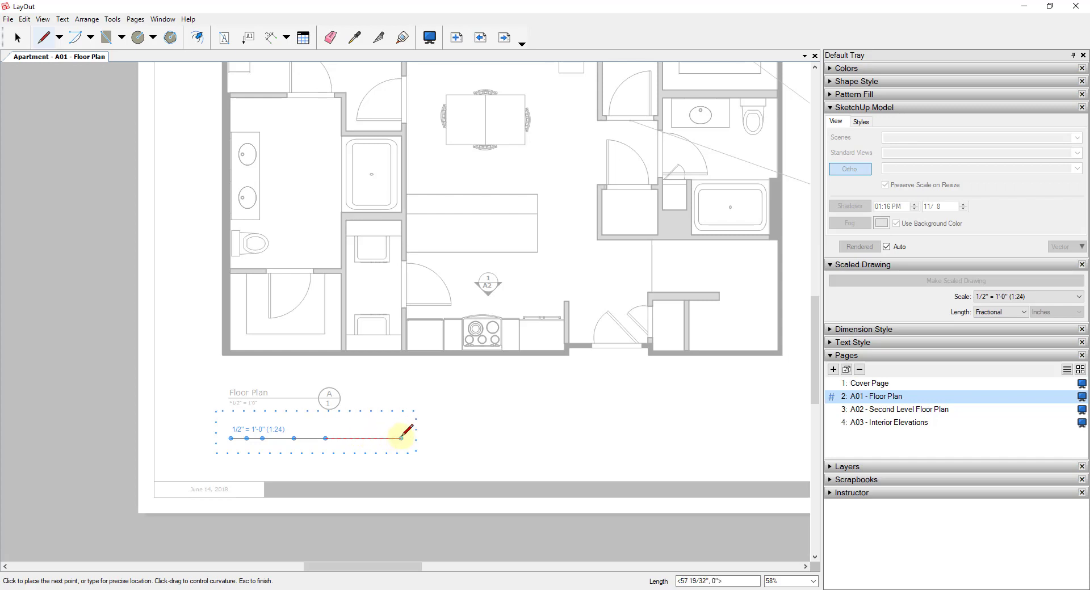
pyautogui.write("4'")
pyautogui.press('Return')
pyautogui.click(451, 438)
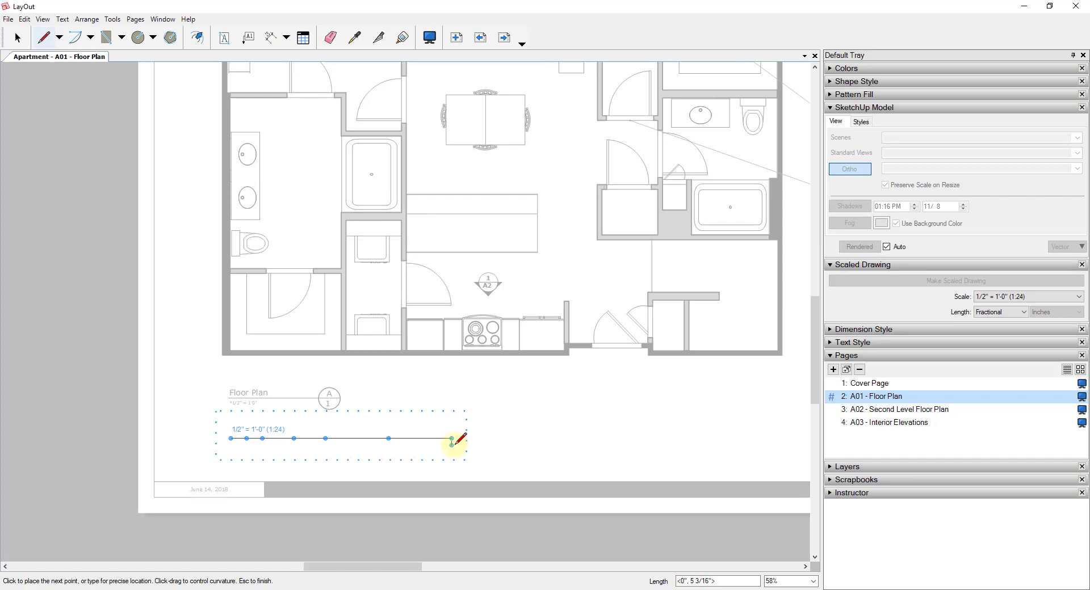
# Step: Continue the line 6" down, back to below its start and up to the first point, closing the scale bar outline
pyautogui.write('6')
pyautogui.press('Return')
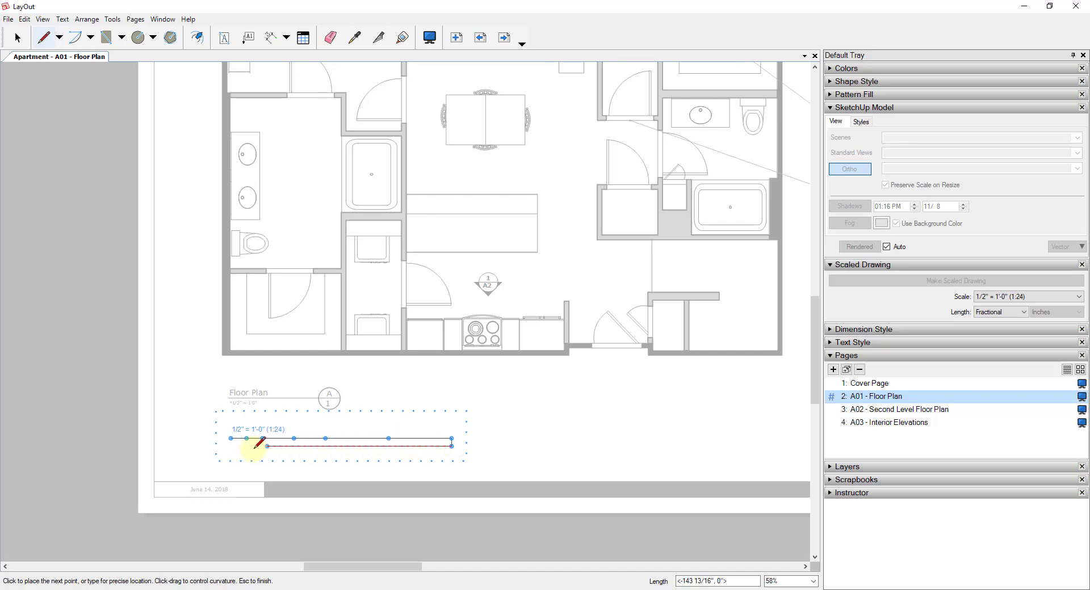
pyautogui.click(230, 446)
pyautogui.click(231, 439)
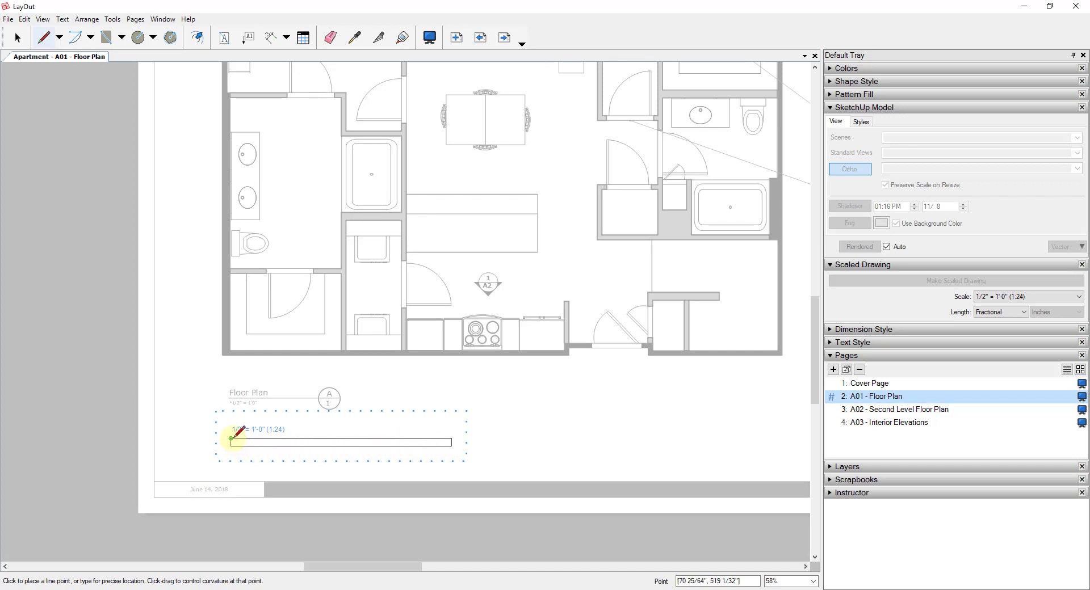
# Step: Copy the scale bar outline directly beneath the original so the two bars share an edge
pyautogui.press('space')
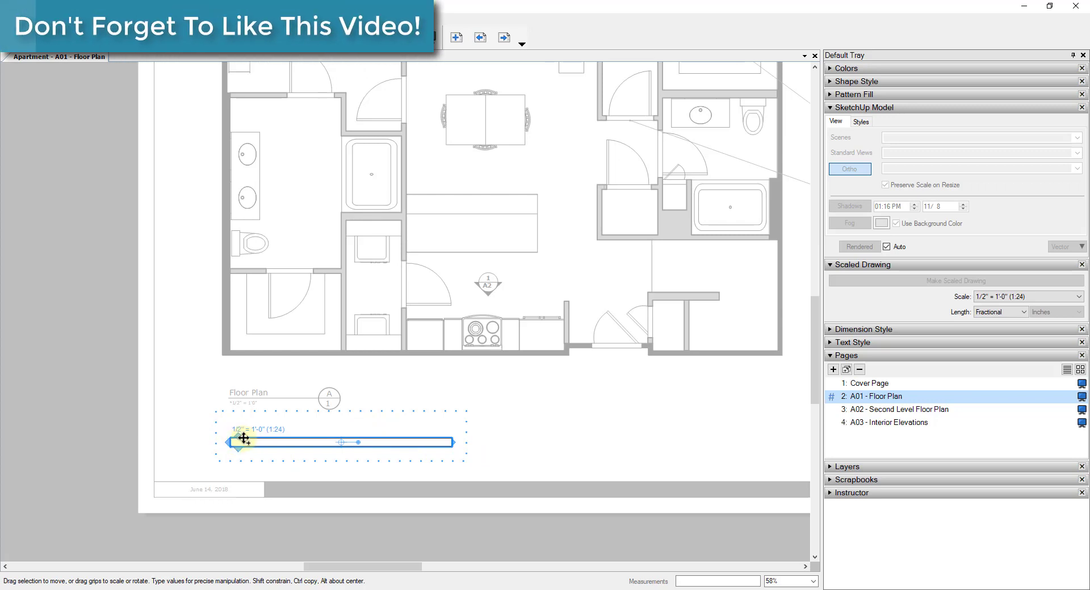
pyautogui.moveTo(244, 438); pyautogui.dragTo(239, 448)
pyautogui.scroll(1, 334, 442)
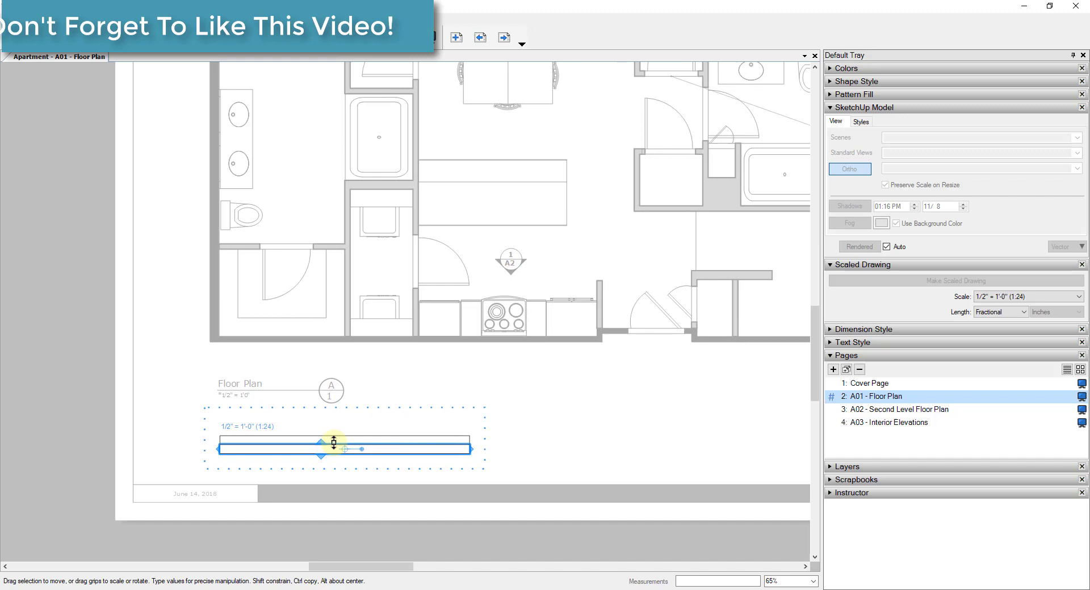
# Step: Draw vertical divider lines across both stacked bars at the 1' and 2' points
pyautogui.scroll(5, 396, 441)
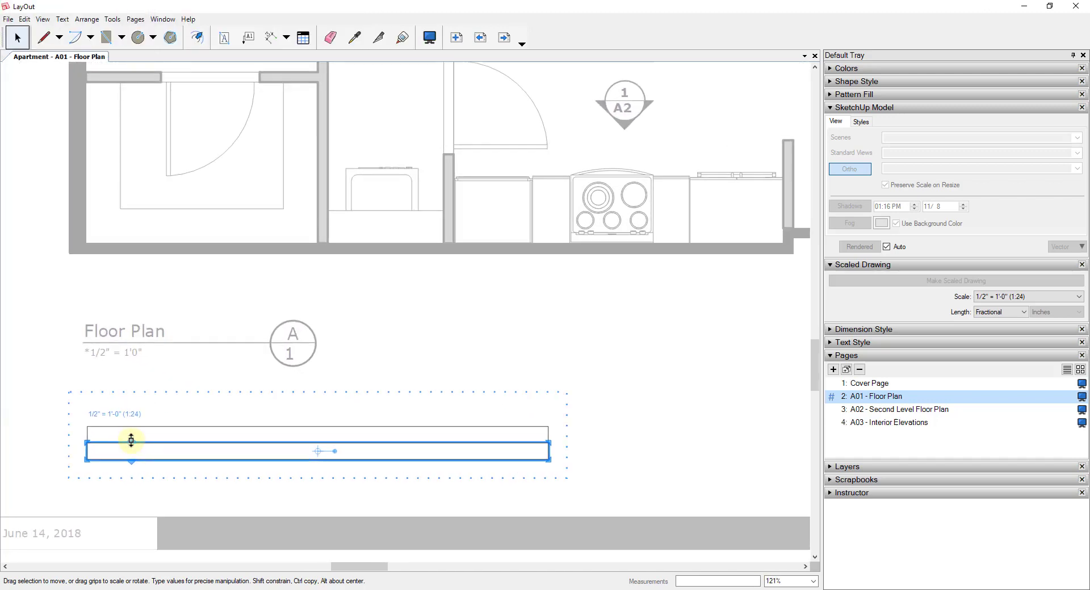
pyautogui.press('l')
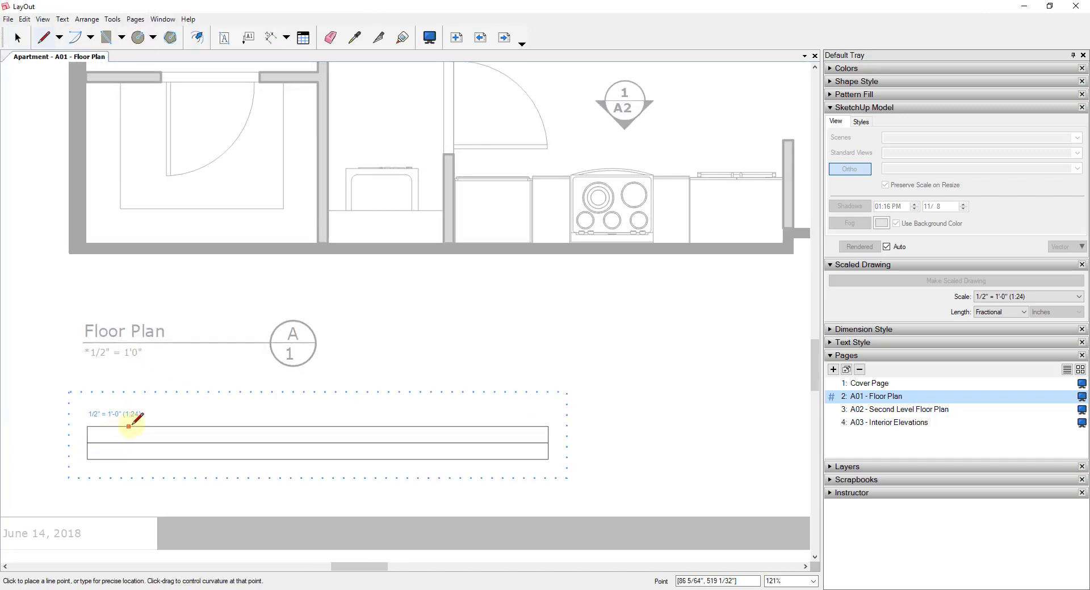
pyautogui.click(121, 426)
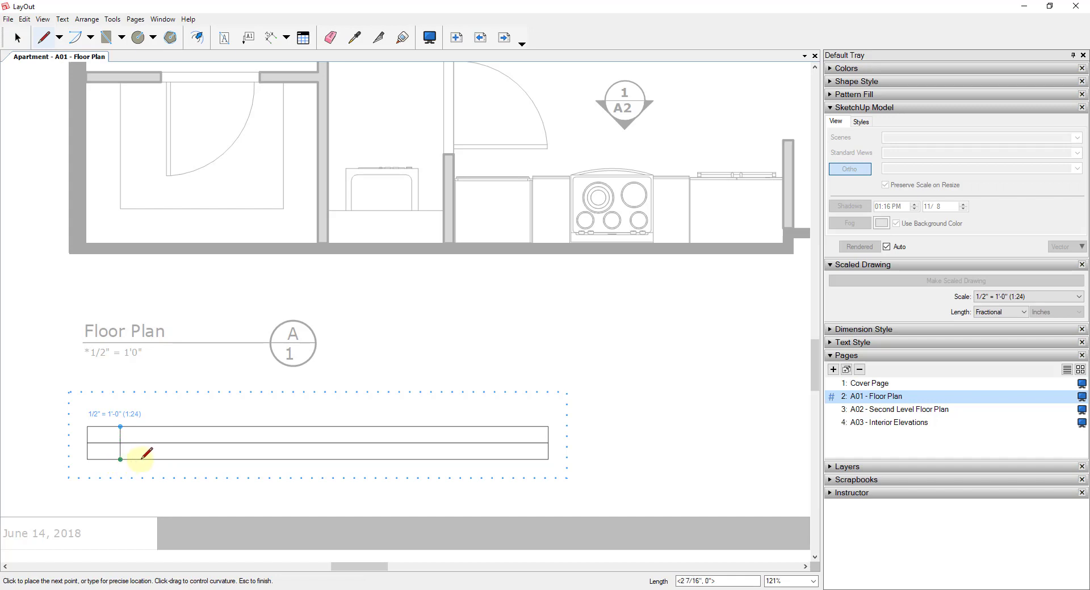
pyautogui.press('Escape')
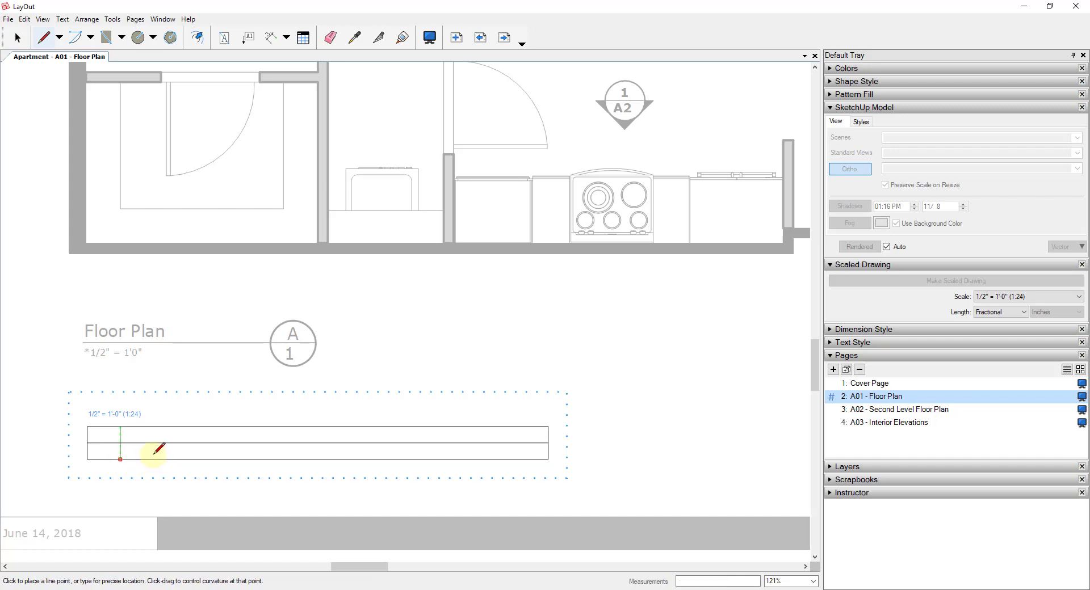
pyautogui.click(153, 427)
pyautogui.doubleClick(154, 459)
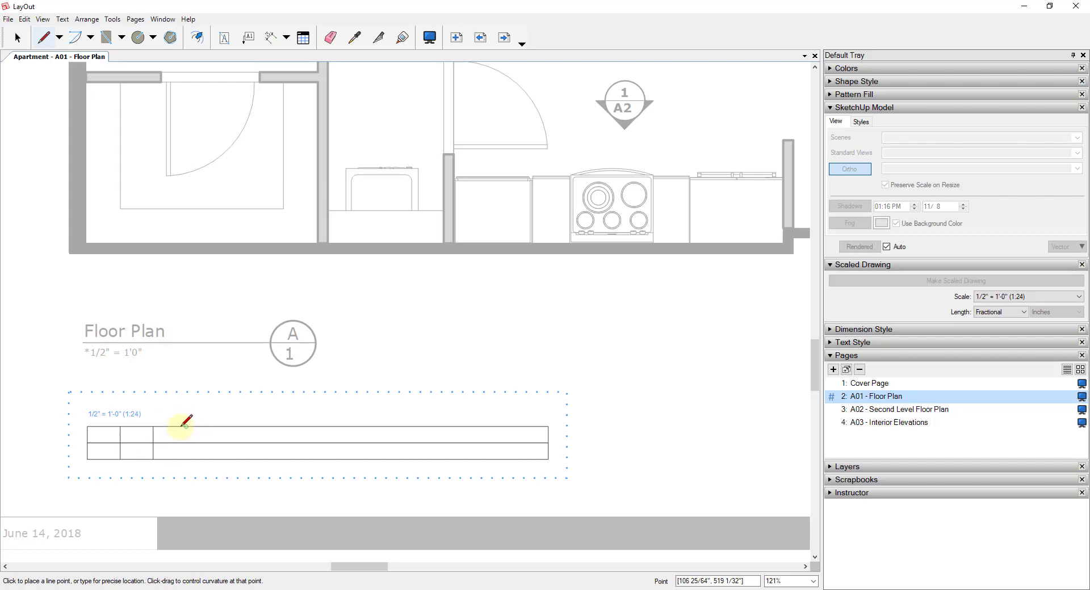
# Step: Draw vertical divider lines across both stacked bars at the 4', 6' and 10' points
pyautogui.click(219, 426)
pyautogui.click(219, 459)
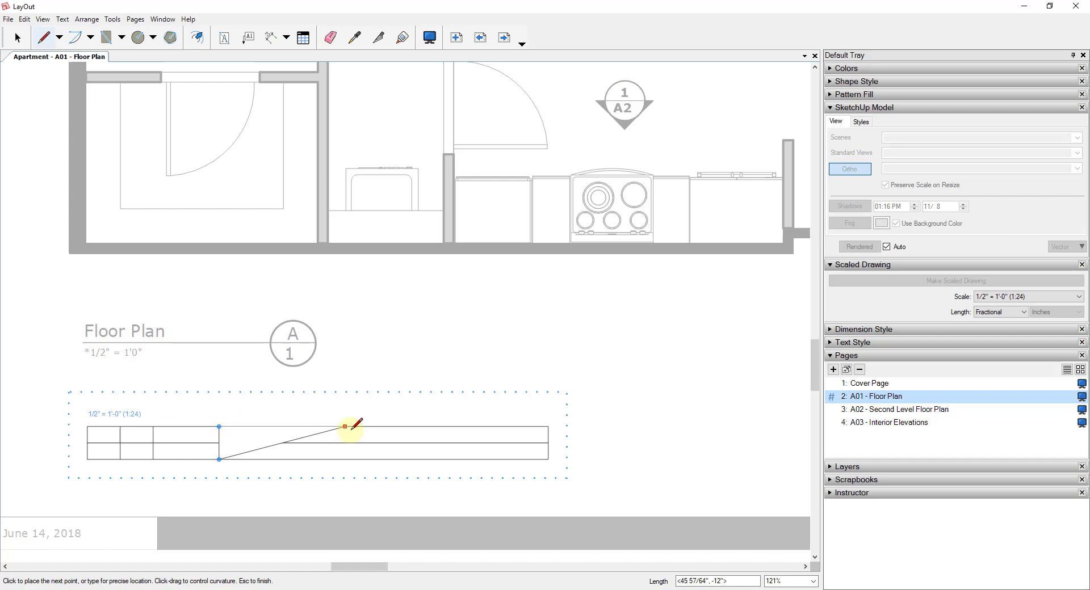
pyautogui.click(548, 451)
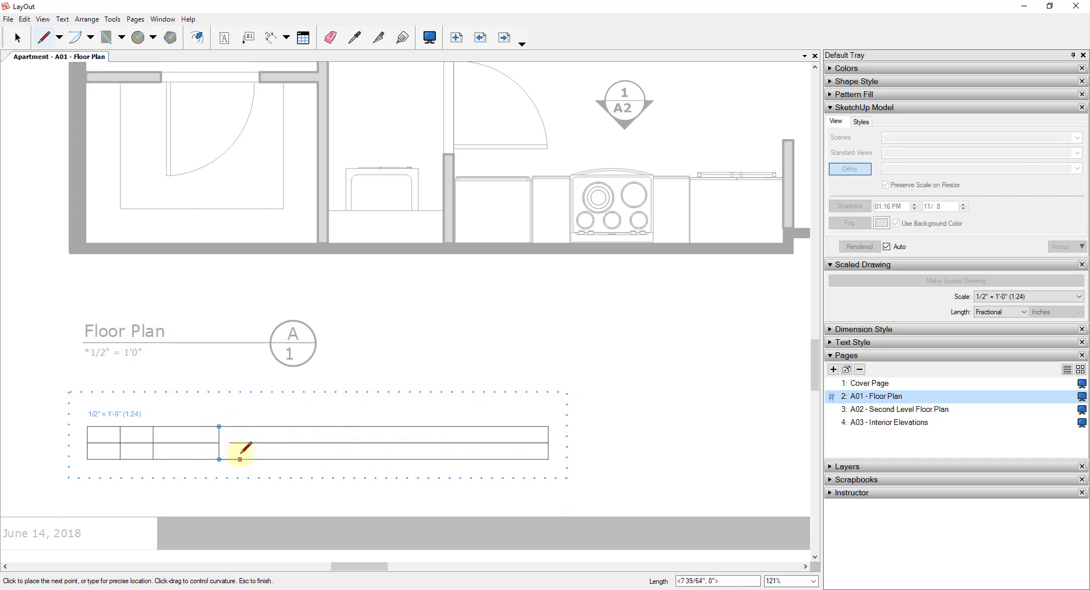
pyautogui.press('Escape')
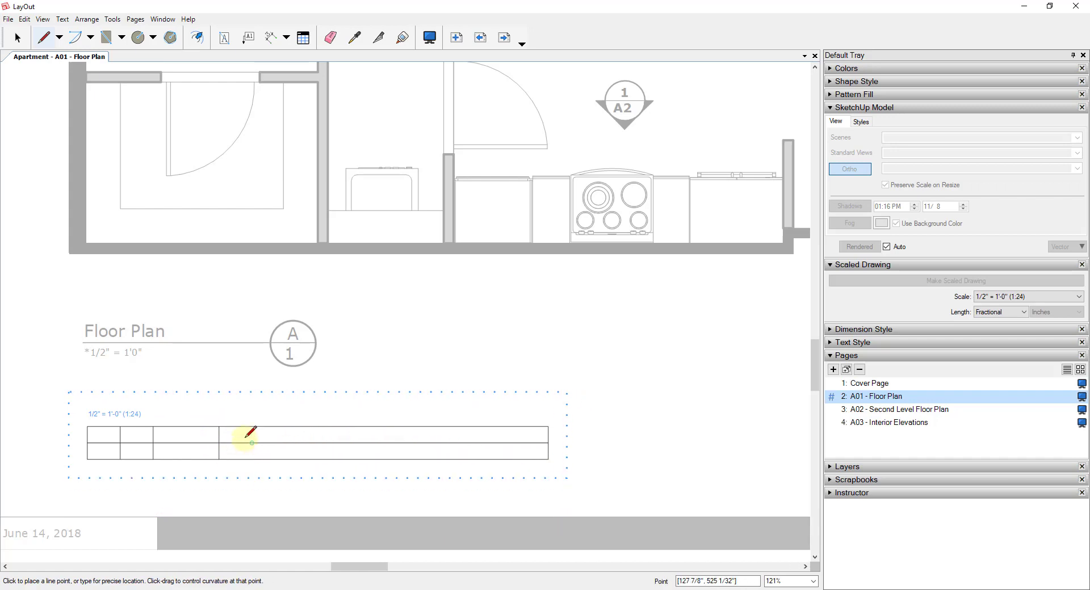
pyautogui.click(285, 426)
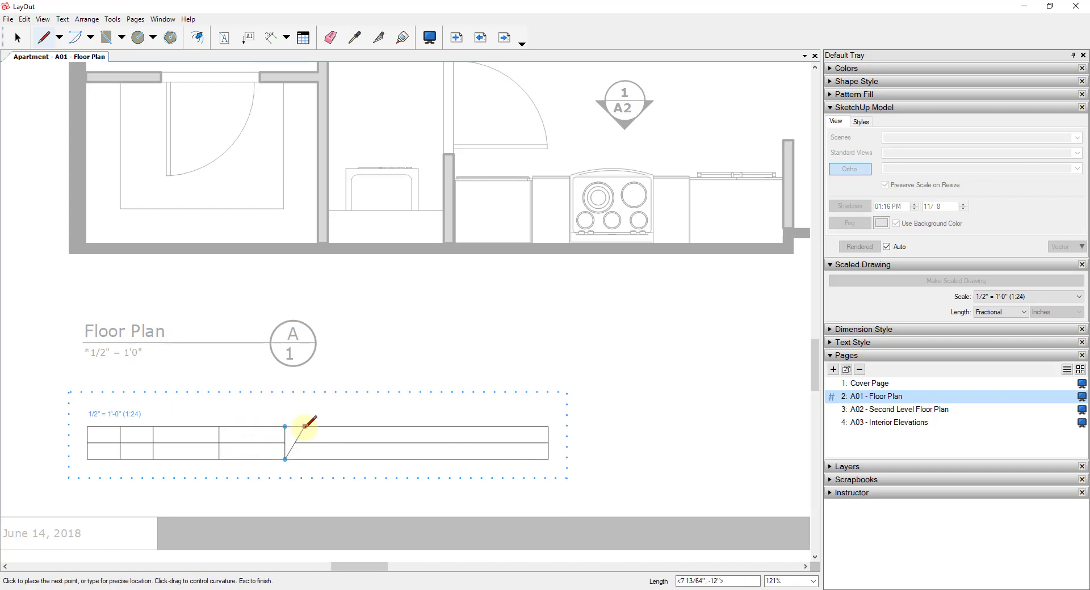
pyautogui.press('Escape')
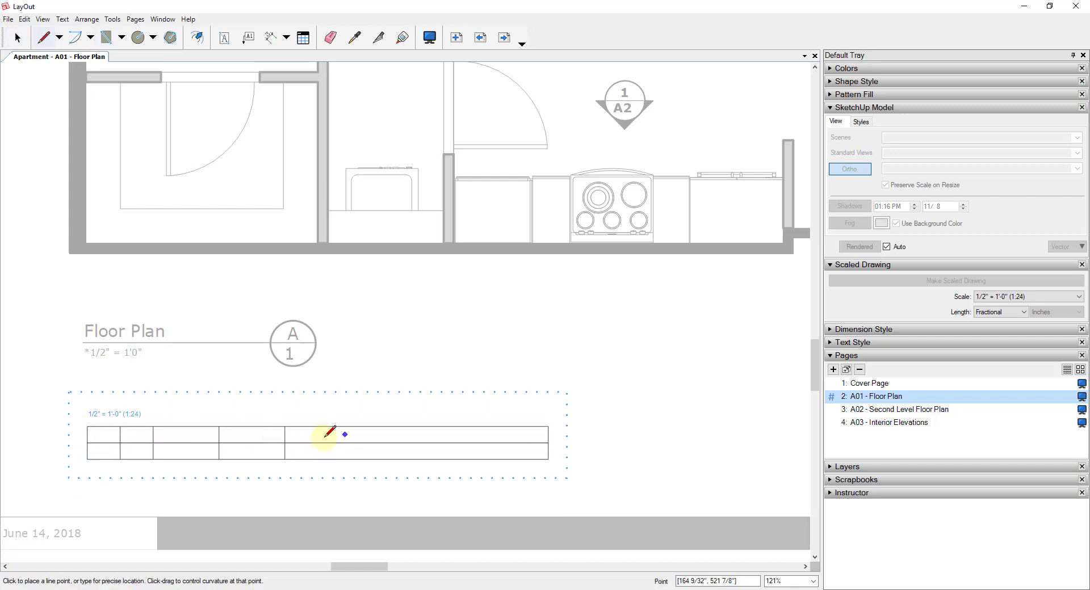
pyautogui.click(417, 426)
pyautogui.click(416, 459)
pyautogui.press('space')
# Step: Draw six rectangles over alternating upper and lower cells along the scale bar, starting with the upper cell at the left end
pyautogui.press('r')
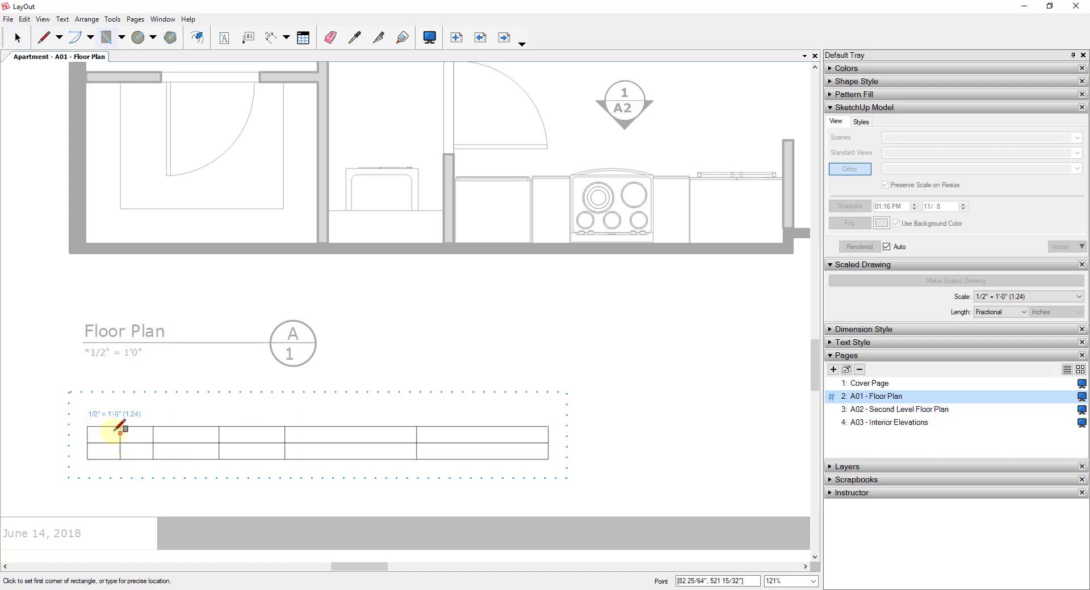
pyautogui.click(88, 426)
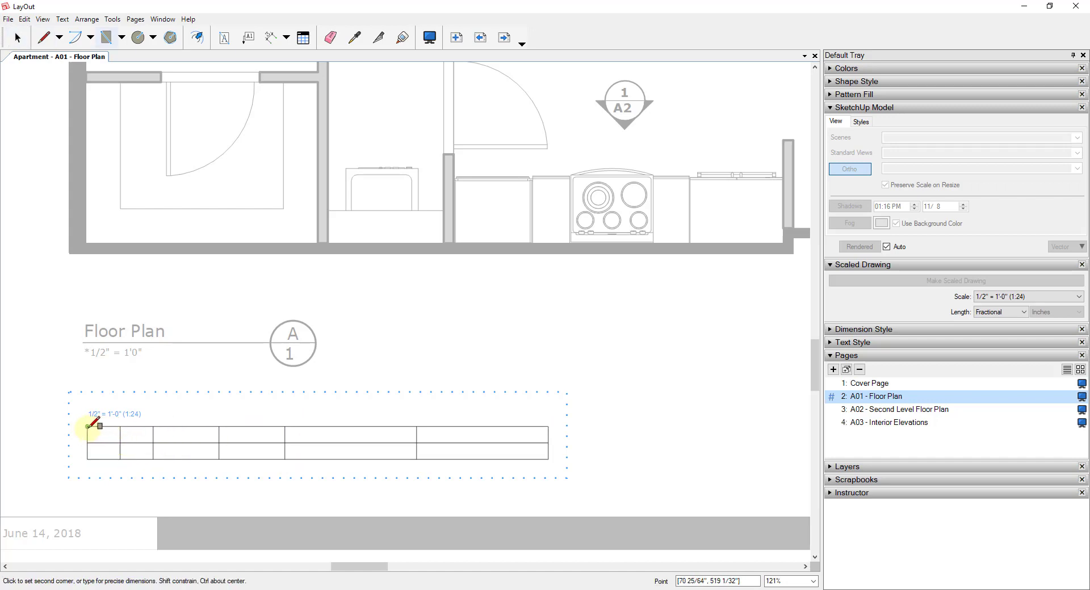
pyautogui.click(120, 443)
pyautogui.click(120, 442)
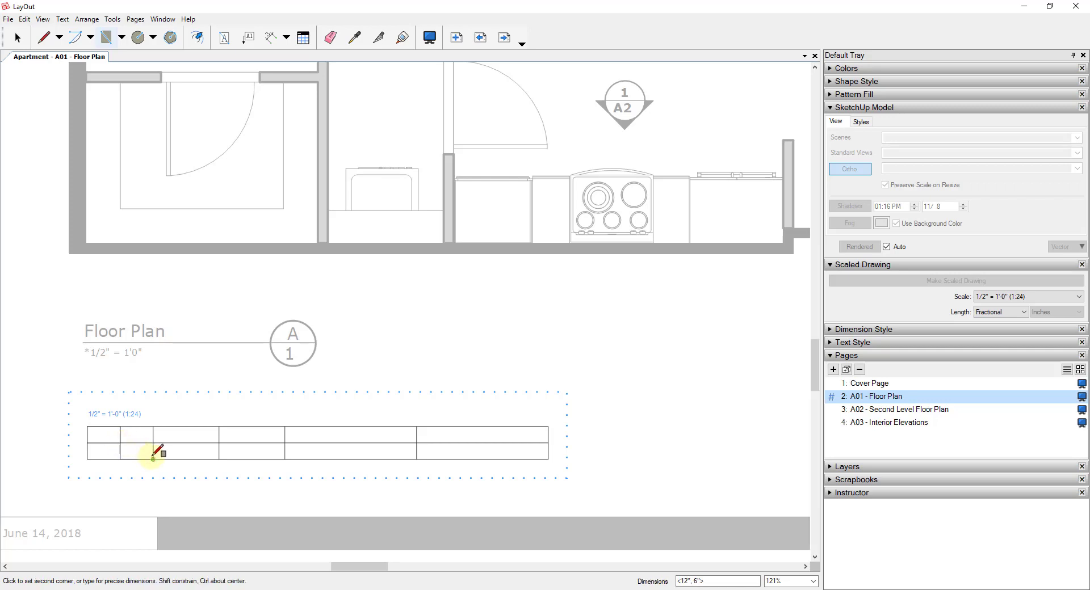
pyautogui.click(153, 459)
pyautogui.click(152, 442)
pyautogui.click(219, 426)
pyautogui.click(219, 443)
pyautogui.click(285, 443)
pyautogui.click(285, 443)
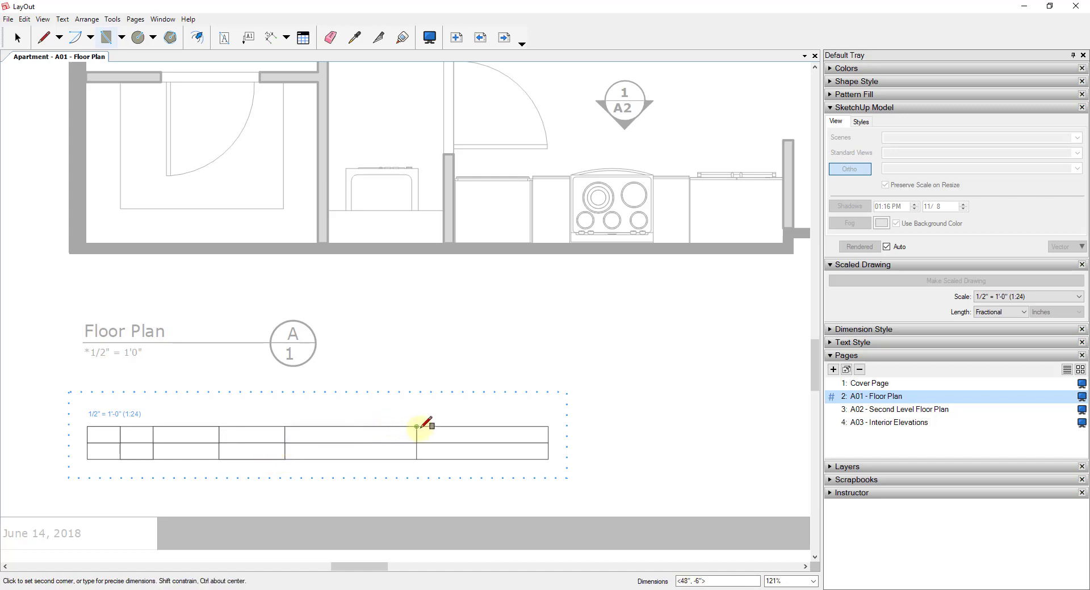
pyautogui.click(417, 426)
pyautogui.click(417, 443)
pyautogui.click(549, 460)
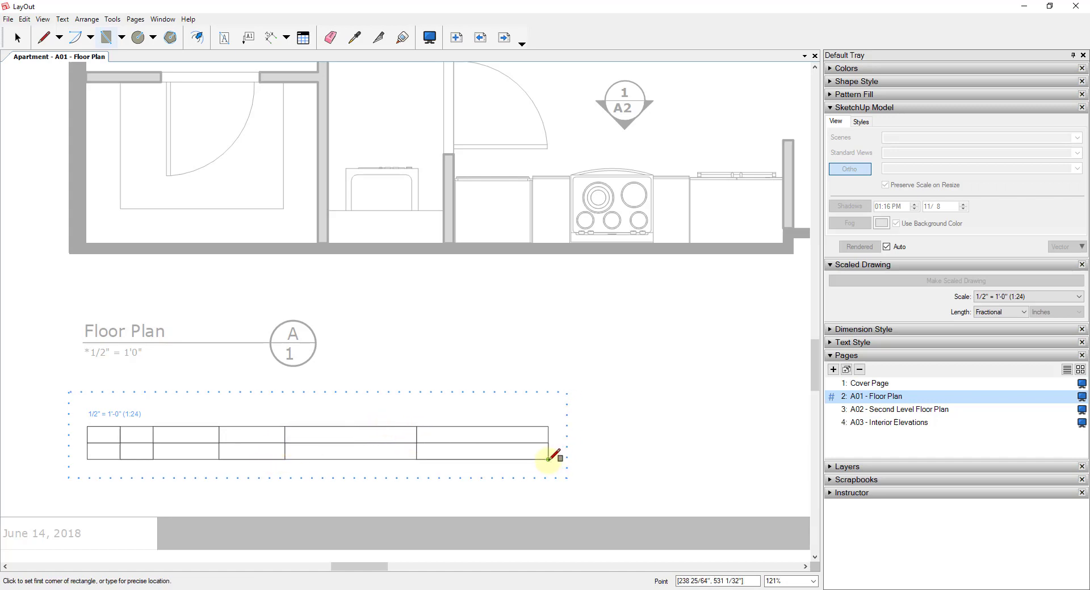
# Step: Fill the six rectangles over the alternating upper and lower cells of the scale bar with black
pyautogui.press('space')
pyautogui.click(104, 435)
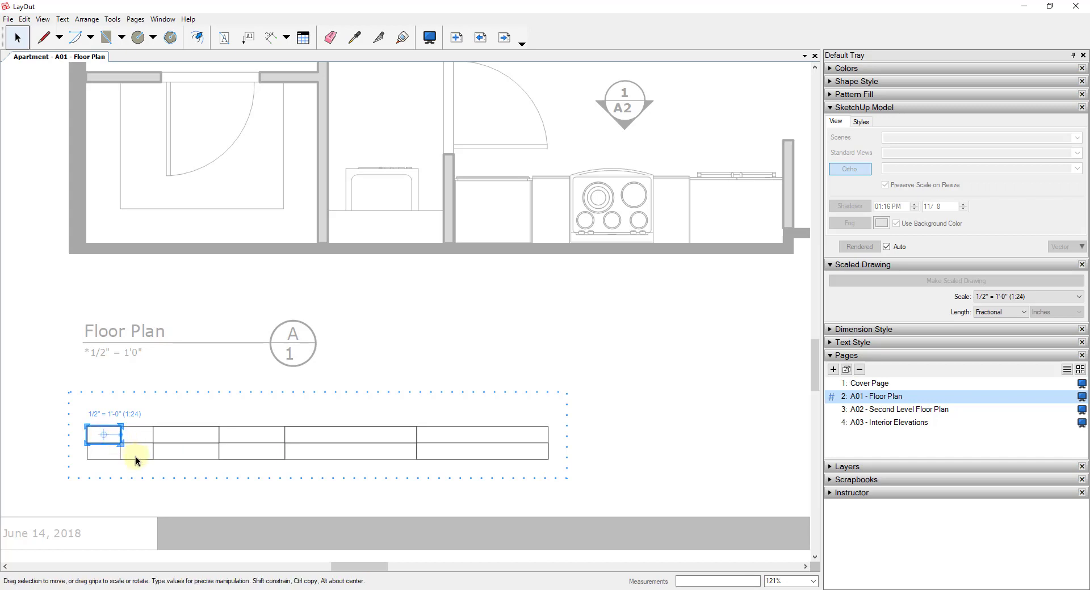
pyautogui.moveTo(113, 437); pyautogui.dragTo(187, 435)
pyautogui.hotkey('ctrl', 'z')
pyautogui.keyDown('shift'); pyautogui.click(133, 456); pyautogui.keyUp('shift')
pyautogui.keyDown('shift'); pyautogui.click(185, 440); pyautogui.keyUp('shift')
pyautogui.keyDown('shift'); pyautogui.click(248, 448); pyautogui.keyUp('shift')
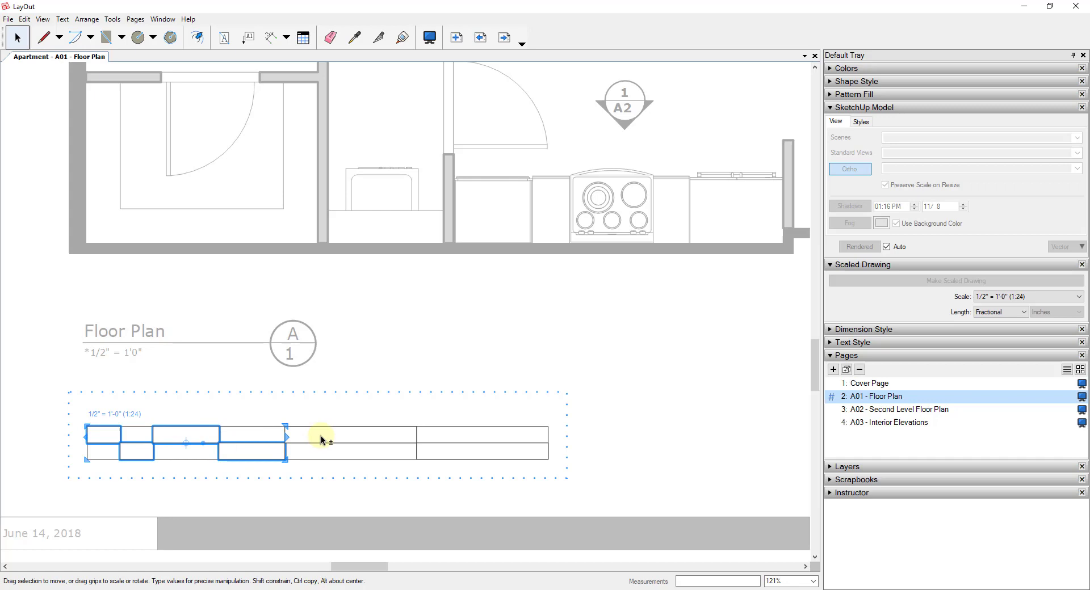
pyautogui.keyDown('shift'); pyautogui.click(363, 438); pyautogui.keyUp('shift')
pyautogui.keyDown('shift'); pyautogui.click(462, 451); pyautogui.keyUp('shift')
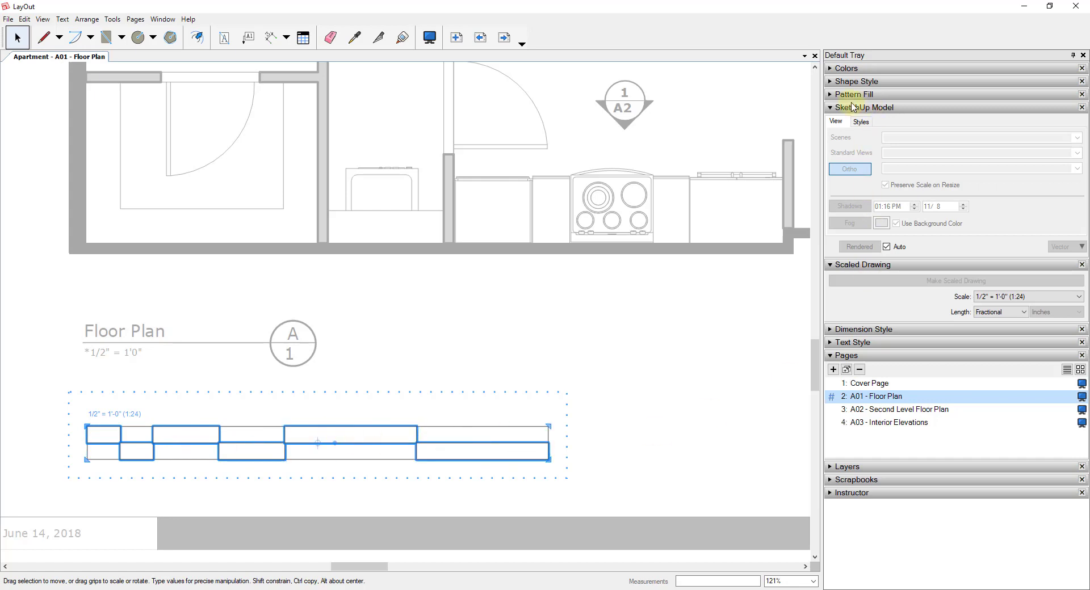
pyautogui.click(832, 83)
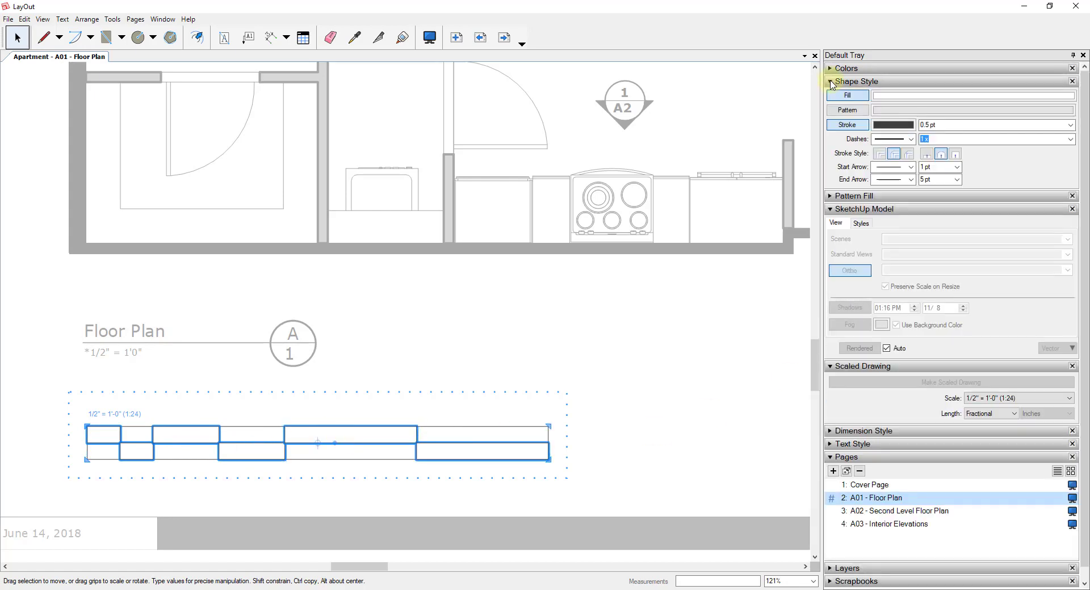
pyautogui.click(899, 96)
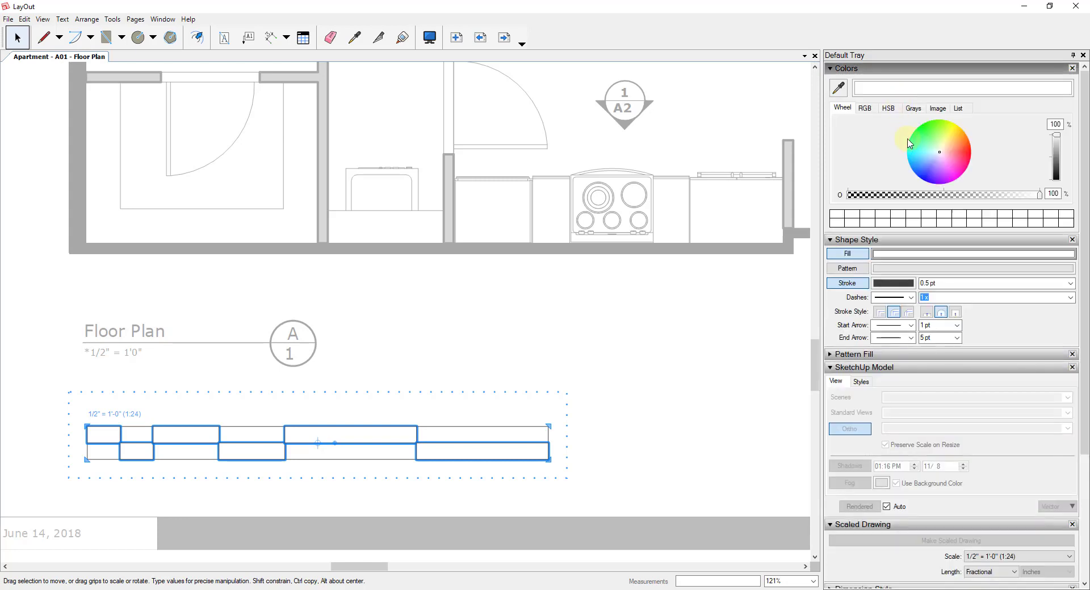
pyautogui.click(1057, 171)
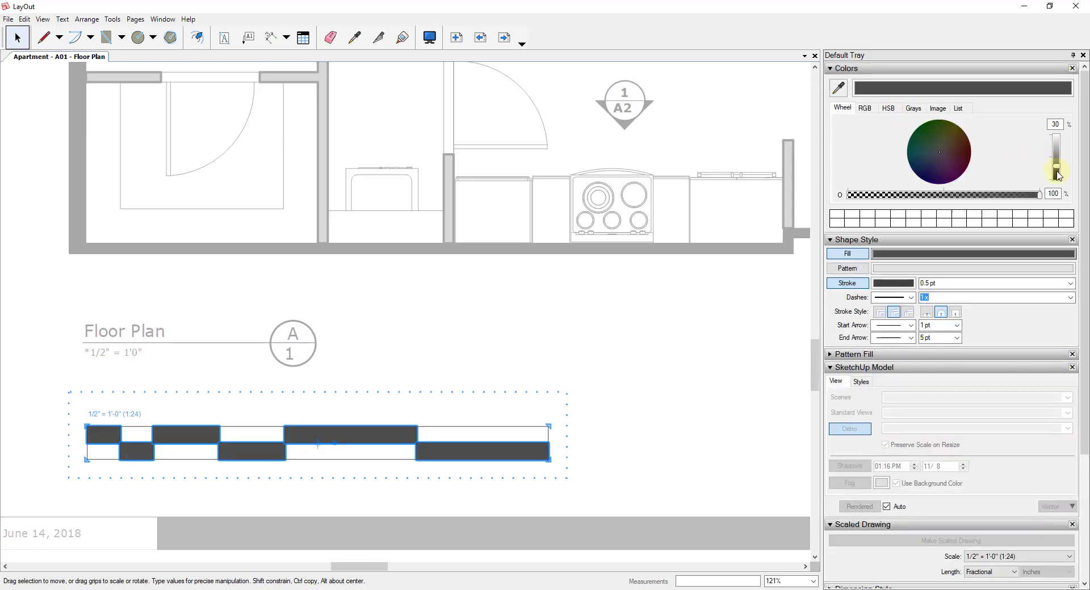
pyautogui.click(1057, 182)
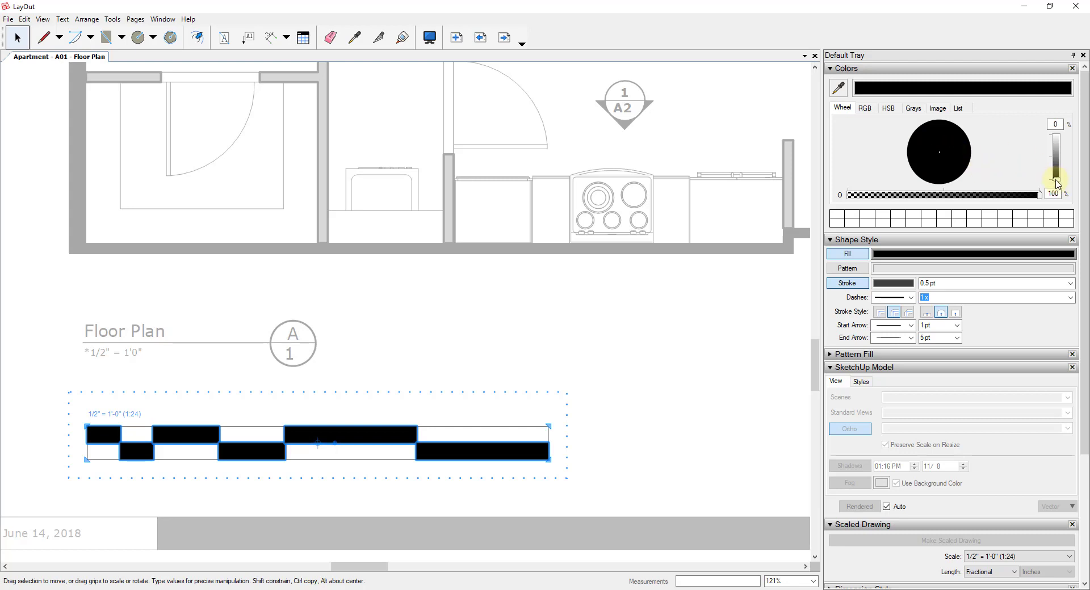
pyautogui.click(681, 388)
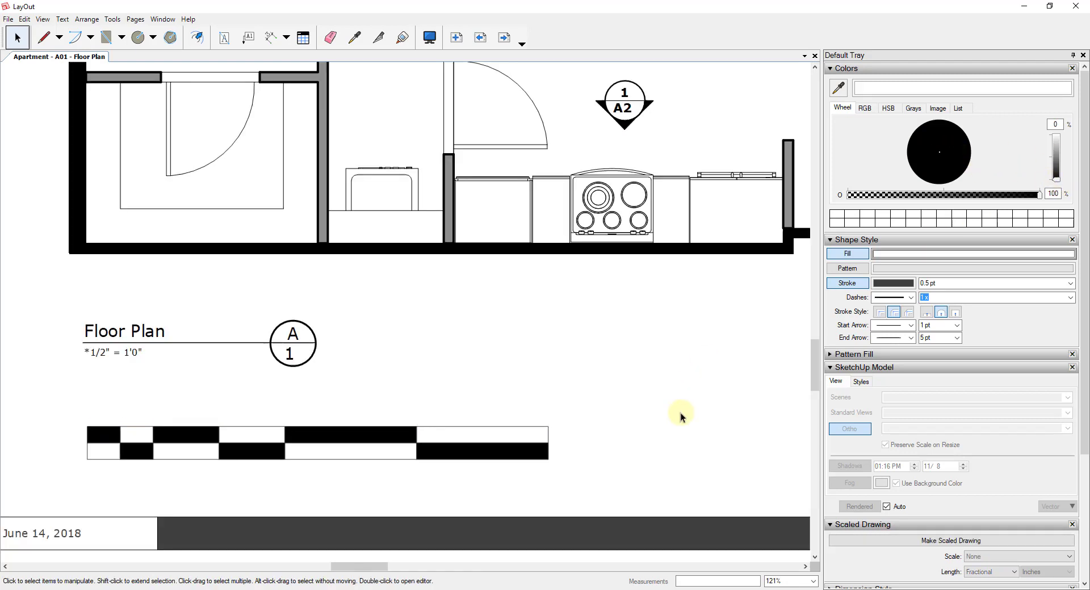
# Step: Place the scale bar against the entry door opening to check the opening's width, and return the bar beneath the Floor Plan title
pyautogui.scroll(-3, 432, 445)
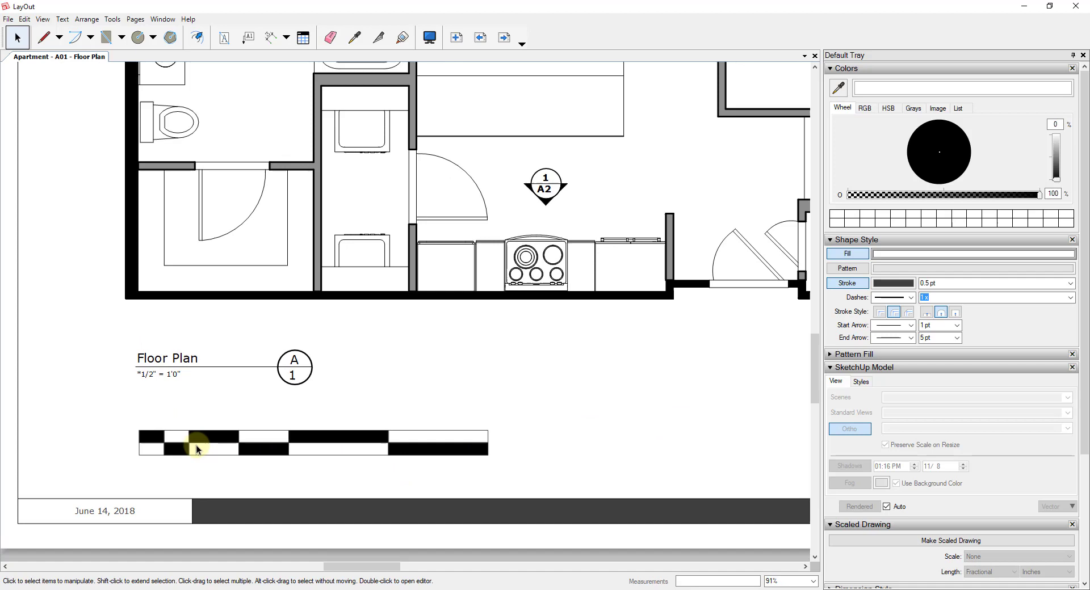
pyautogui.click(236, 451)
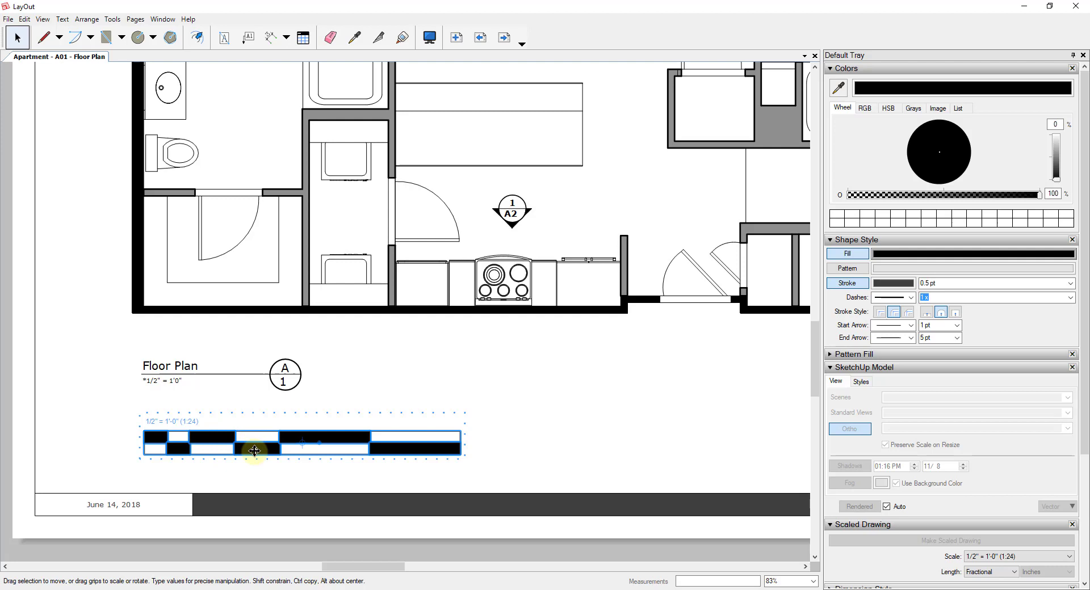
pyautogui.moveTo(267, 451); pyautogui.dragTo(760, 330)
pyautogui.scroll(5, 738, 318)
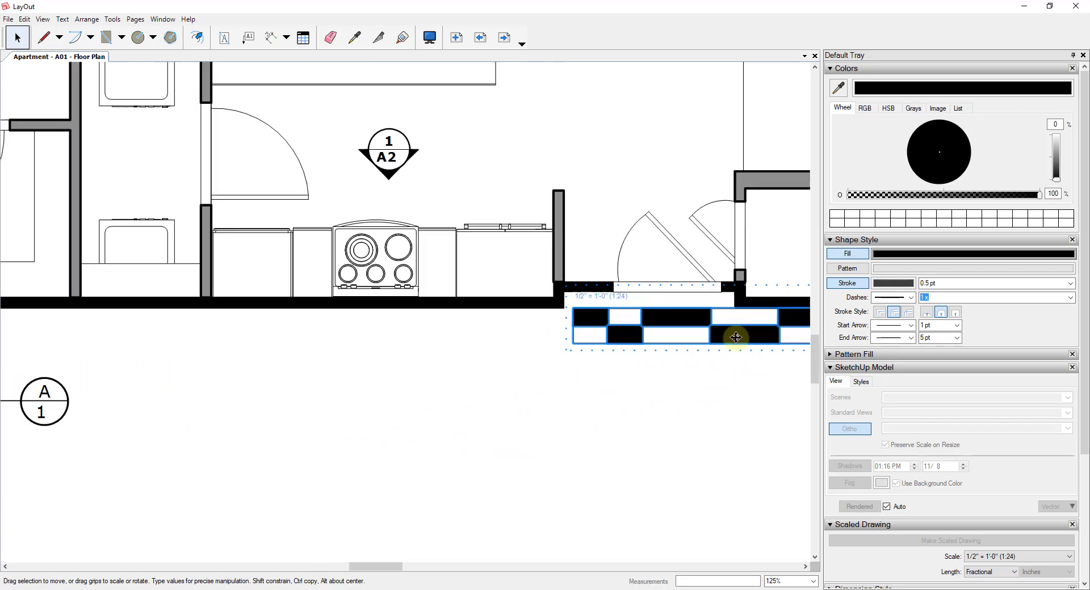
pyautogui.moveTo(673, 314); pyautogui.dragTo(679, 285)
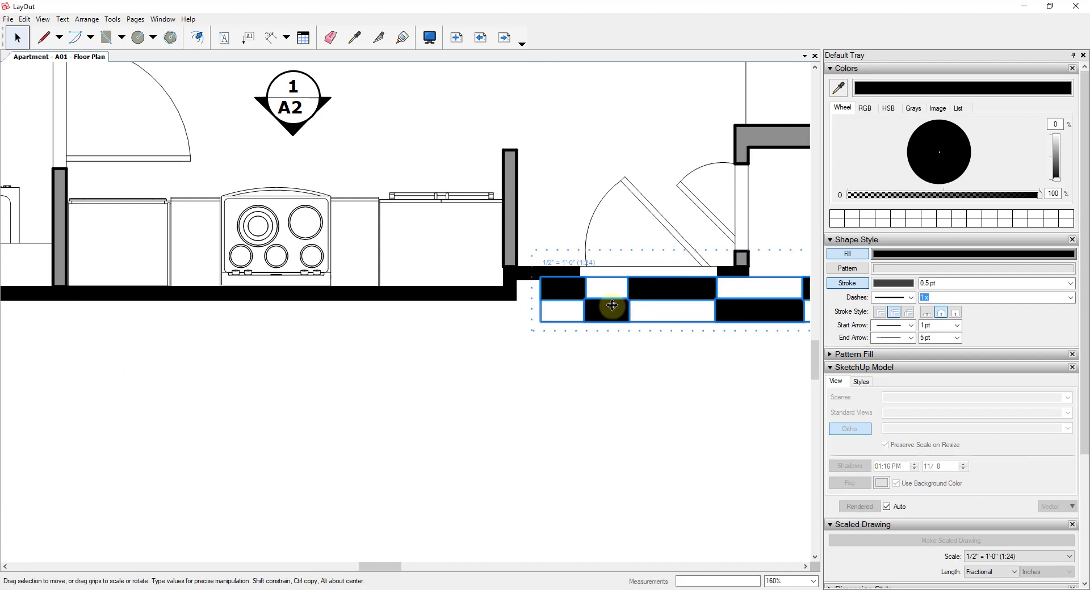
pyautogui.press('Down')
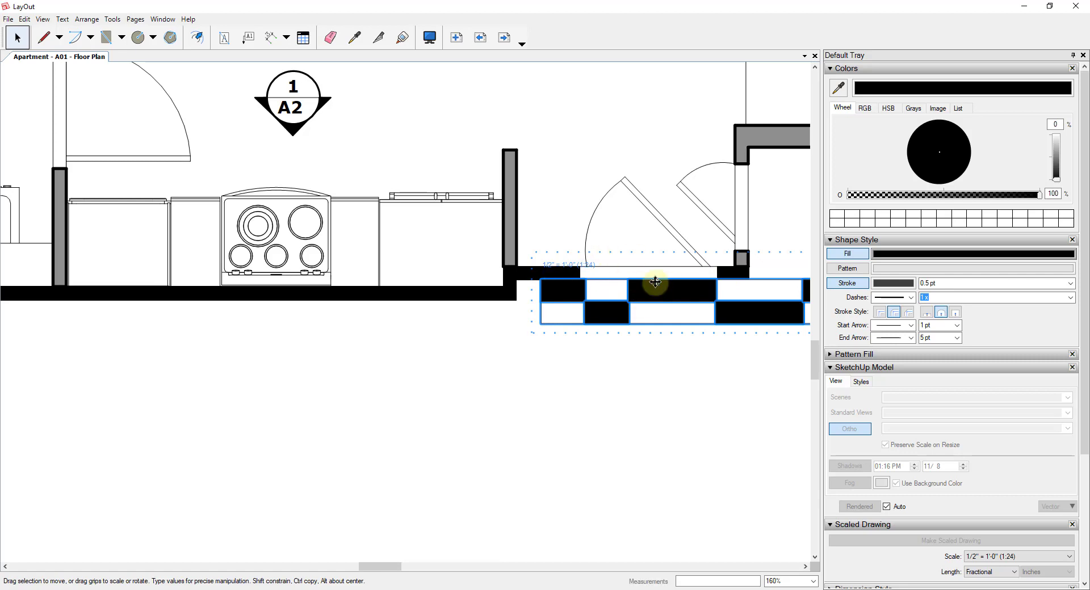
pyautogui.moveTo(668, 290); pyautogui.dragTo(165, 445)
pyautogui.scroll(-5, 424, 394)
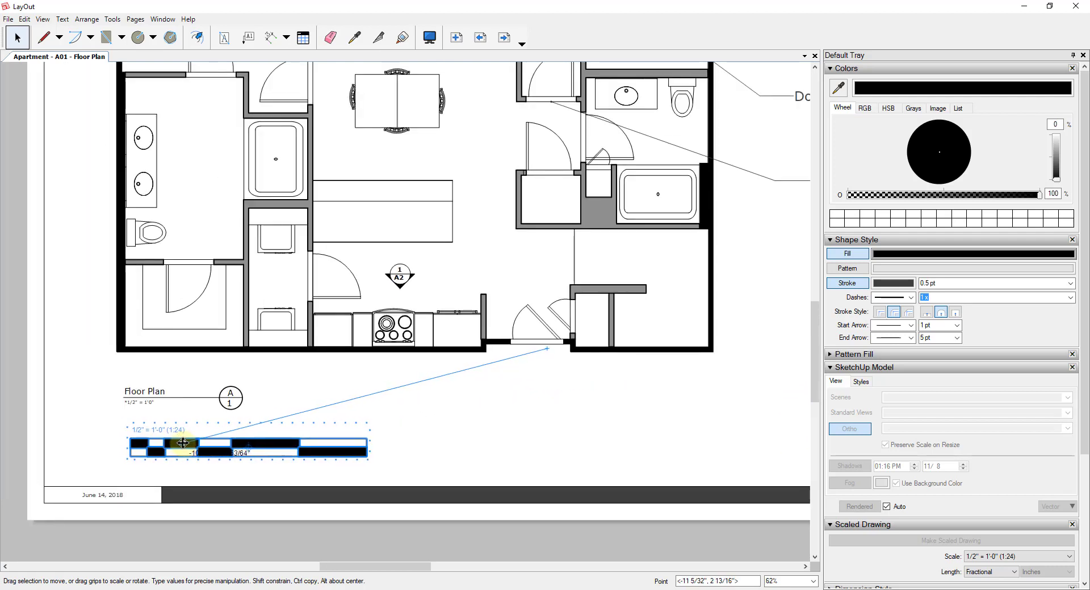
# Step: Add a small 2' text label above the 2' divider inside the scale bar's scaled drawing
pyautogui.scroll(3, 165, 445)
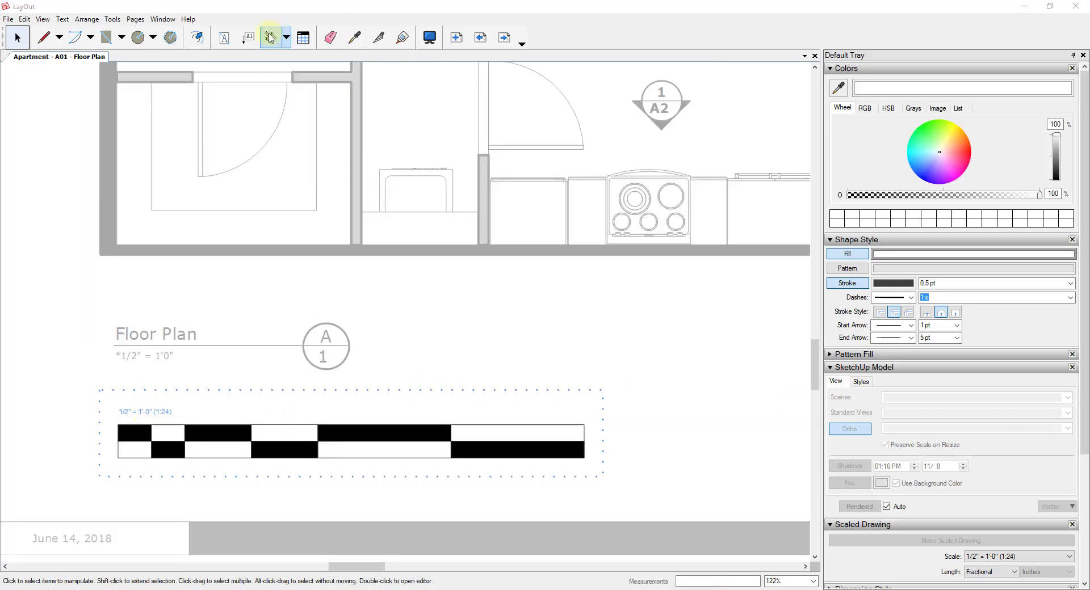
pyautogui.click(224, 38)
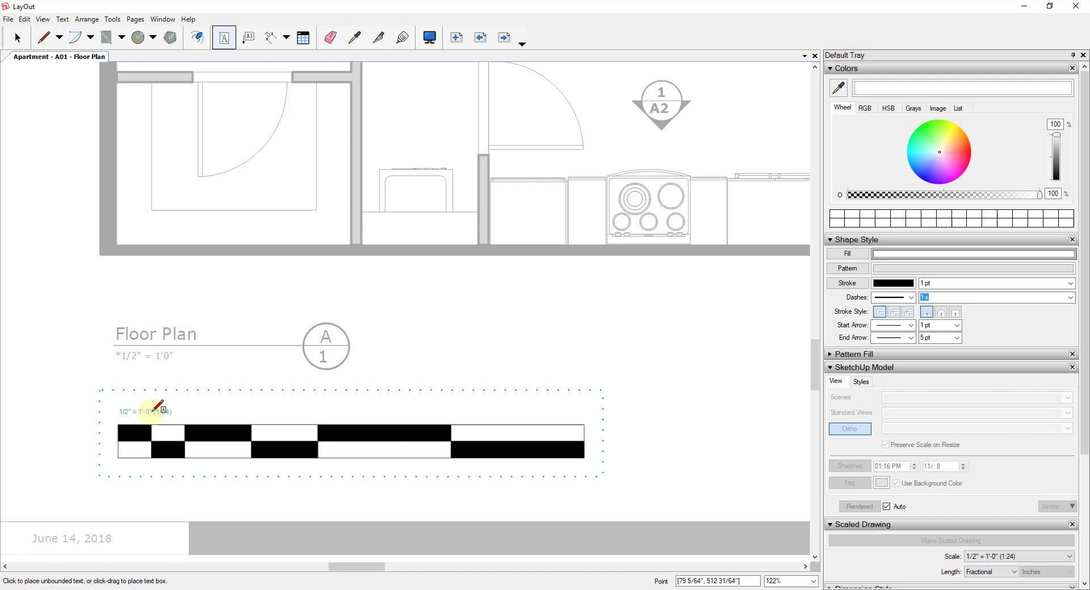
pyautogui.moveTo(177, 410); pyautogui.dragTo(196, 422)
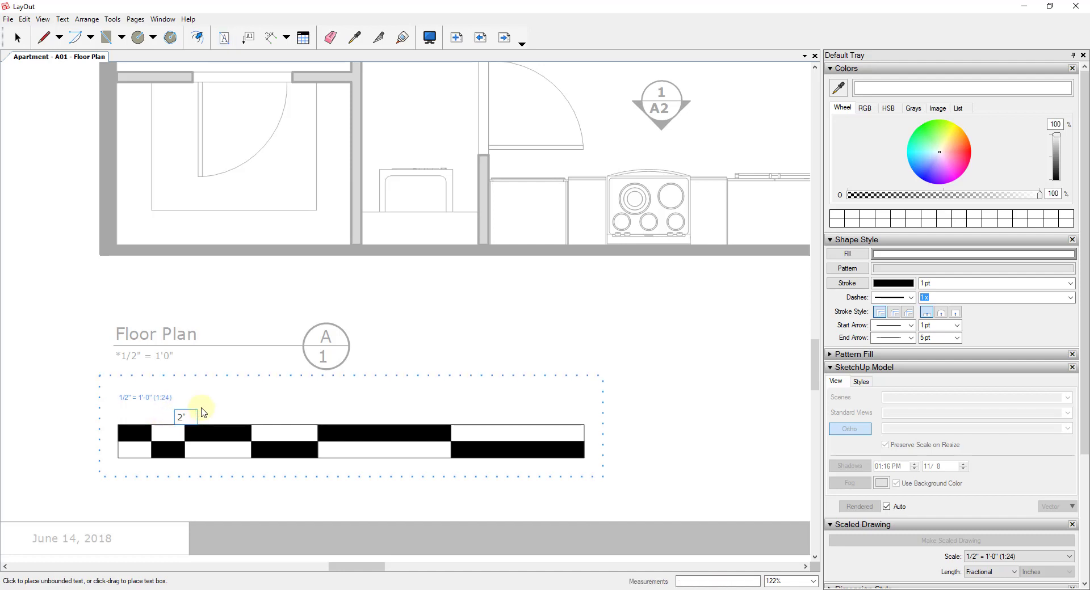
pyautogui.press('Escape')
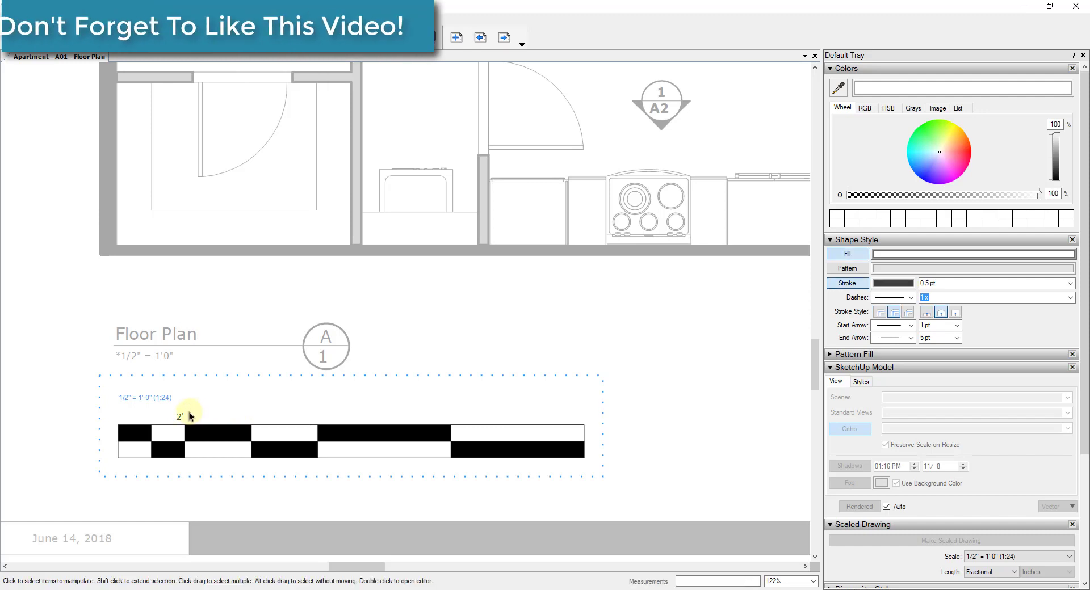
# Step: Center-align the text of the 2' label
pyautogui.click(183, 417)
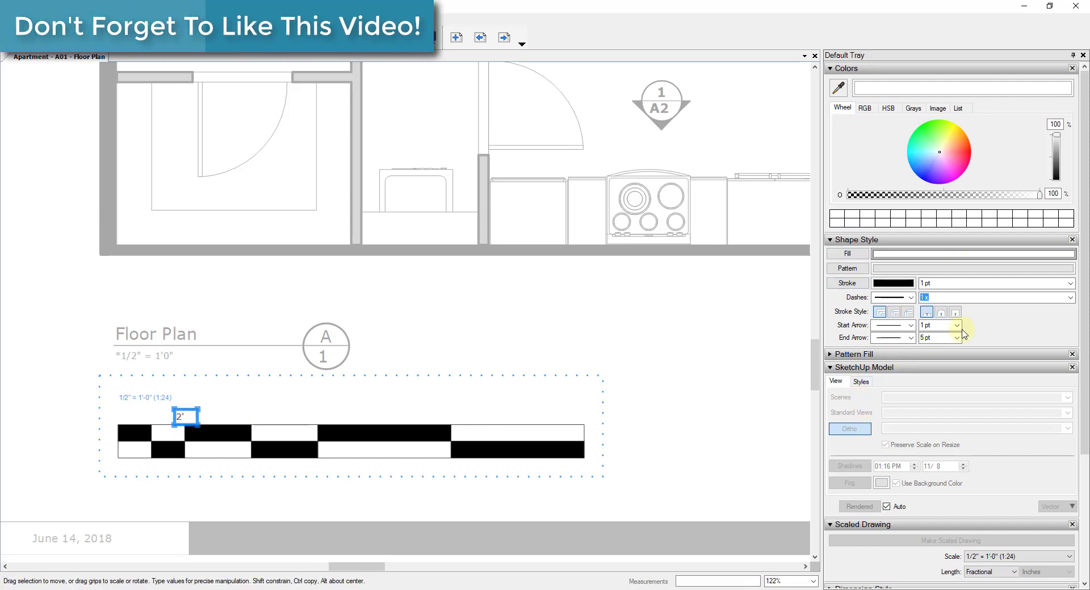
pyautogui.scroll(-3, 858, 341)
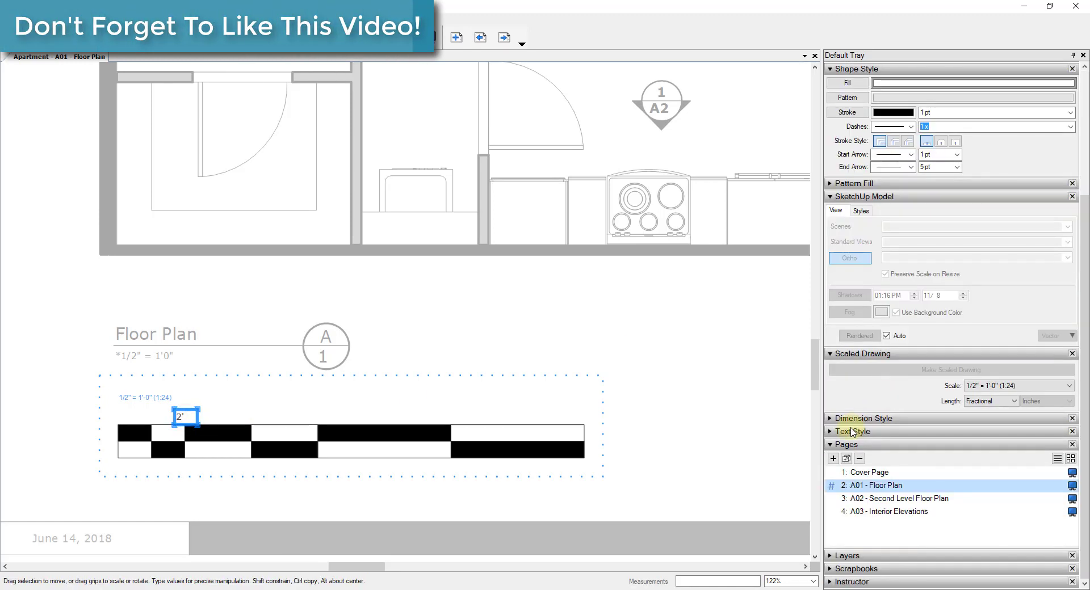
pyautogui.click(853, 432)
pyautogui.click(896, 418)
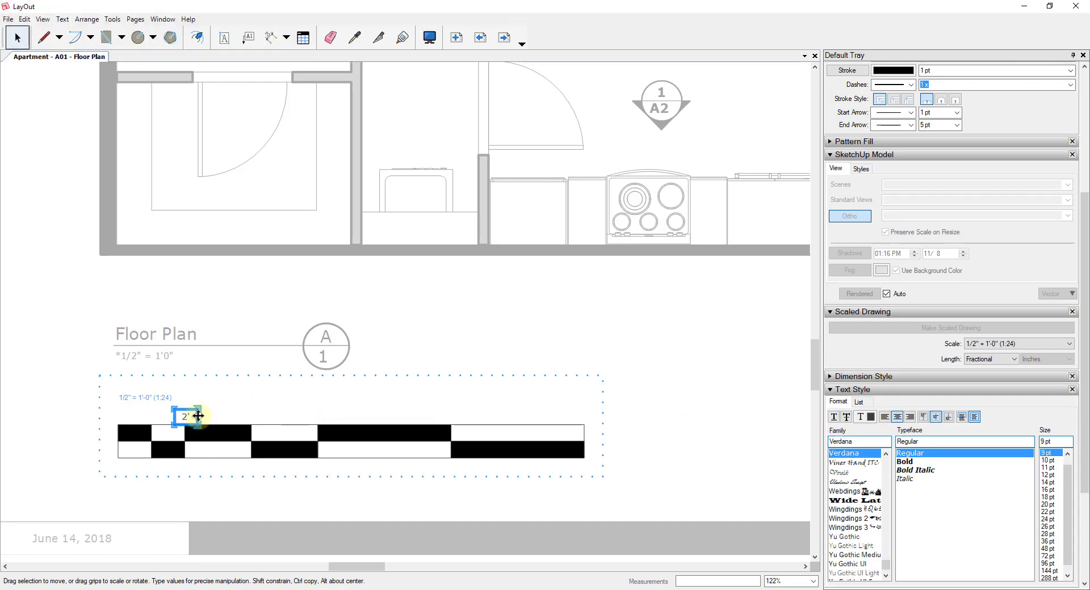
# Step: Copy the 2' label above the starting end of the scale bar and change the copy's text to 0'
pyautogui.moveTo(186, 416); pyautogui.dragTo(123, 416)
pyautogui.doubleClick(124, 416)
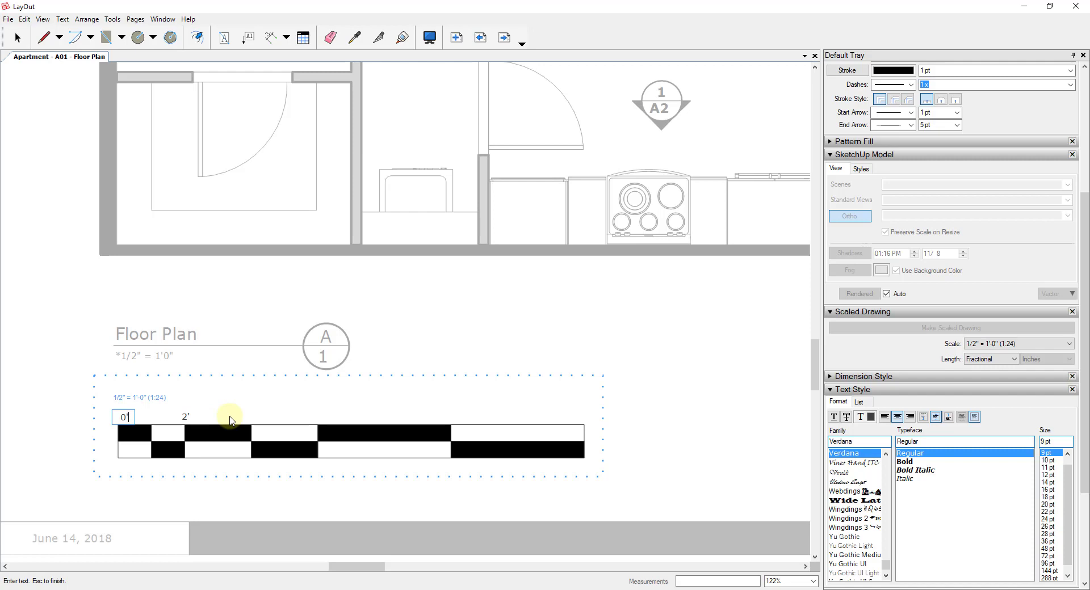
pyautogui.press('Escape')
pyautogui.click(121, 415)
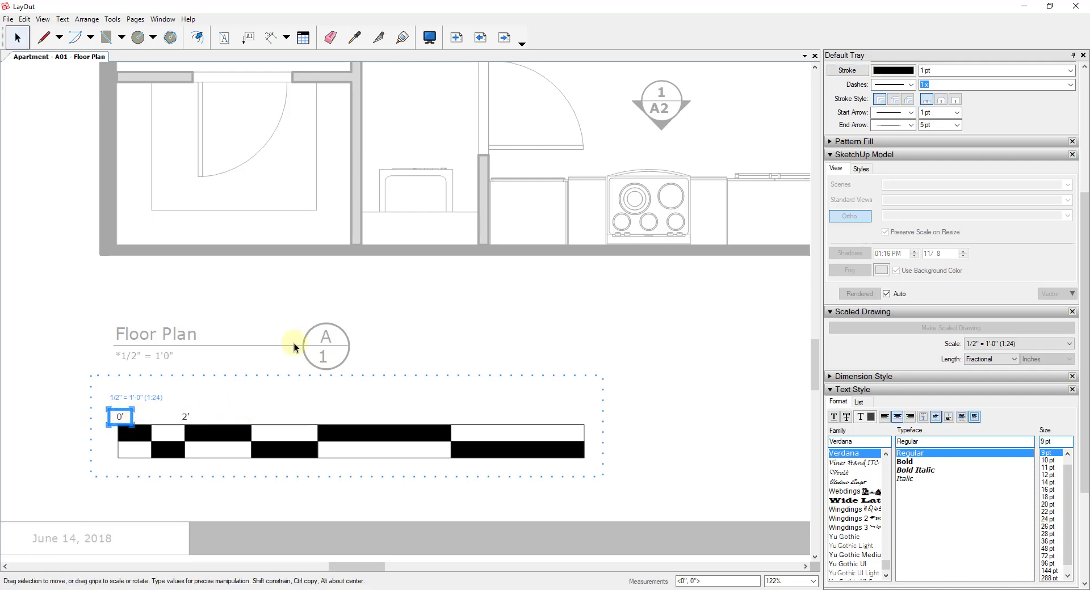
# Step: Copy the 2' label above the 4', 6' and 10' dividers and change the first copy's text to 4'
pyautogui.click(186, 414)
pyautogui.keyDown('ctrl'); pyautogui.moveTo(186, 416); pyautogui.dragTo(316, 416); pyautogui.keyUp('ctrl')
pyautogui.doubleClick(252, 416)
pyautogui.write("4'")
pyautogui.press('Escape')
# Step: Change the copied labels above the last two dividers to 6' and 10', and leave the scaled drawing
pyautogui.doubleClick(452, 416)
pyautogui.write("10'")
pyautogui.press('Escape')
pyautogui.doubleClick(316, 416)
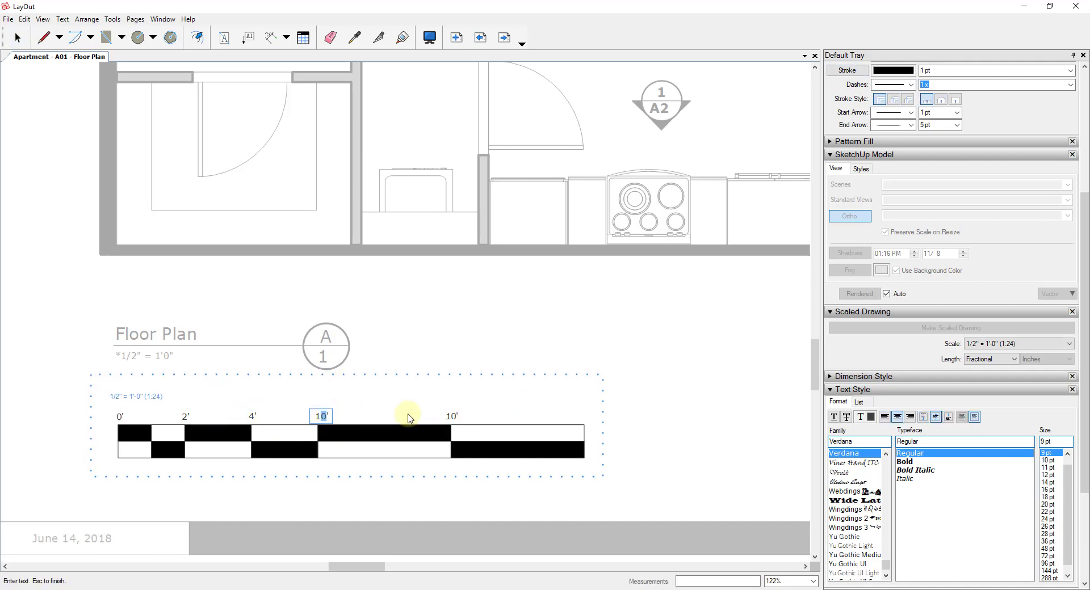
pyautogui.write("6'")
pyautogui.press('Escape')
pyautogui.press('Escape')
# Step: Copy the 0' label below the starting end of the scale bar and replace its text with 1/2" = 1'0
pyautogui.scroll(-1, 450, 375)
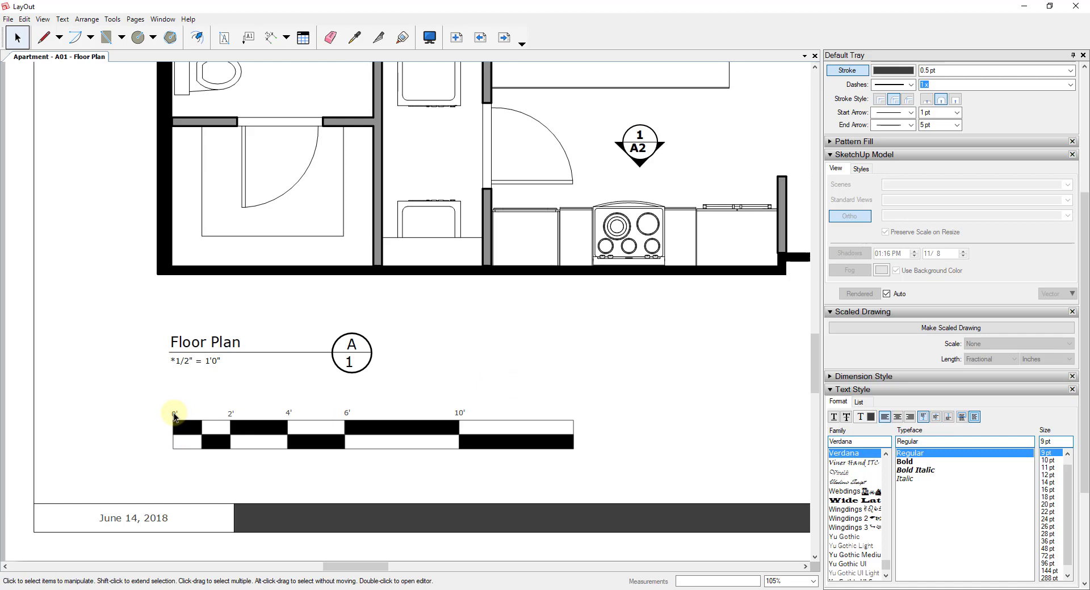
pyautogui.click(174, 417)
pyautogui.doubleClick(173, 414)
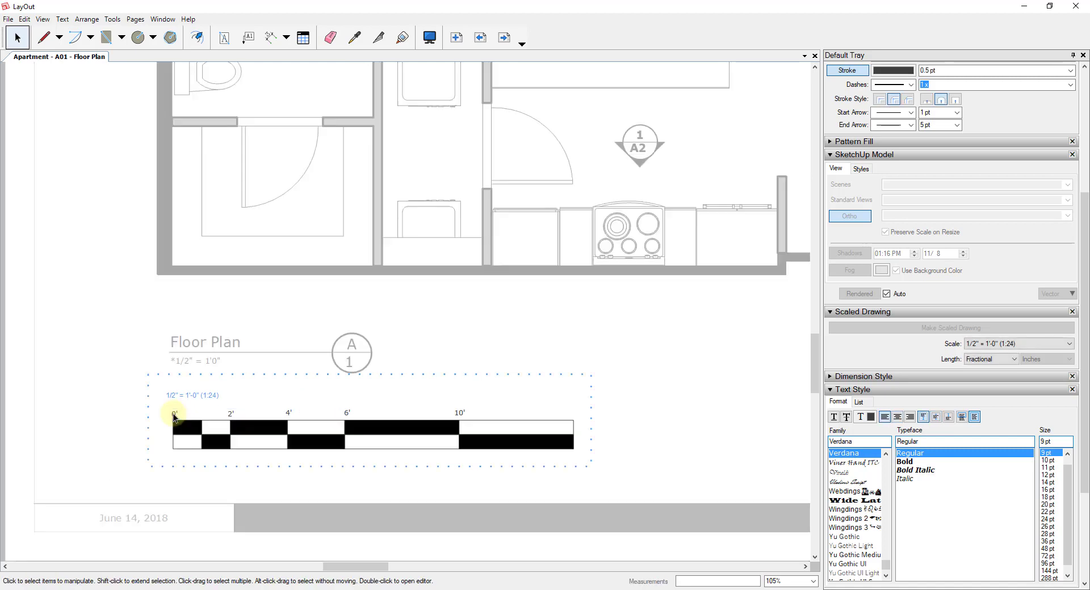
pyautogui.moveTo(174, 417); pyautogui.dragTo(185, 474)
pyautogui.doubleClick(178, 476)
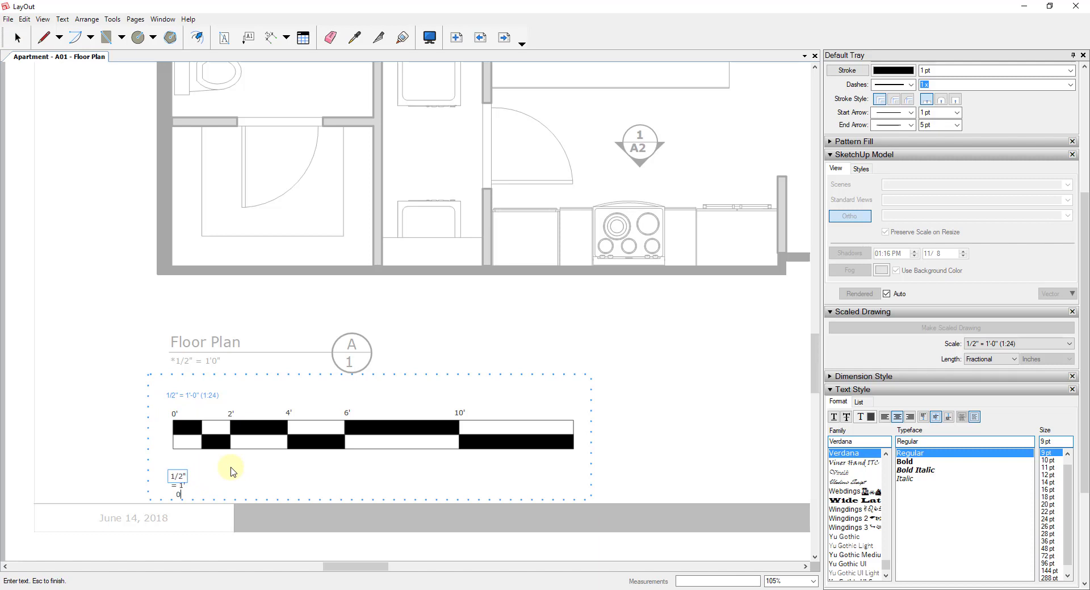
# Step: Widen the note below the bar to one line, make it read "Scale - 1/2" = 1'0" and align it with the bar's starting end
pyautogui.click(202, 482)
pyautogui.click(187, 478)
pyautogui.moveTo(192, 465); pyautogui.dragTo(281, 477)
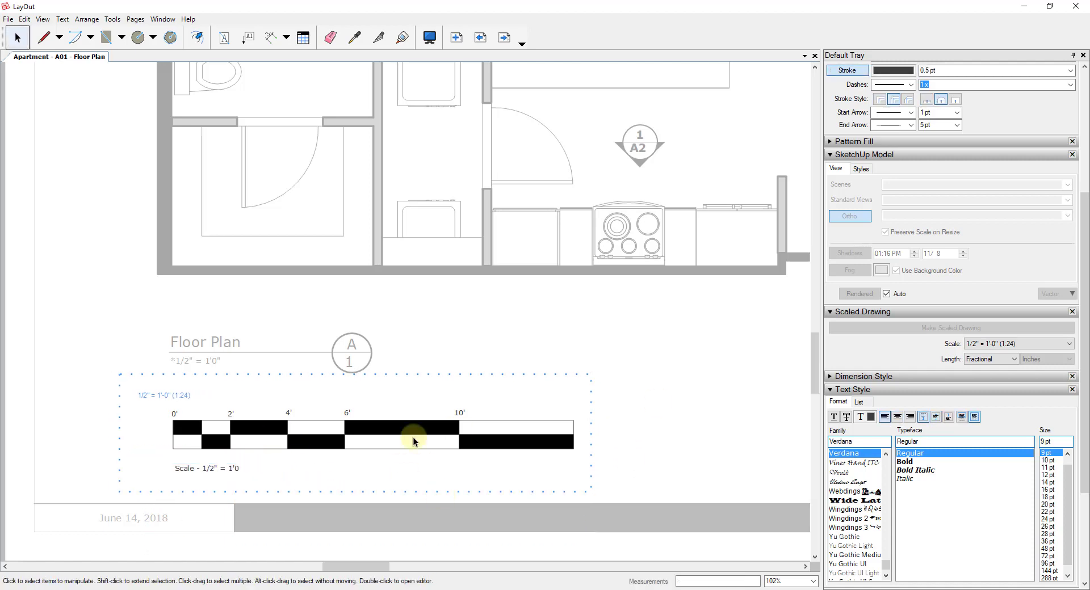
pyautogui.scroll(-3, 413, 440)
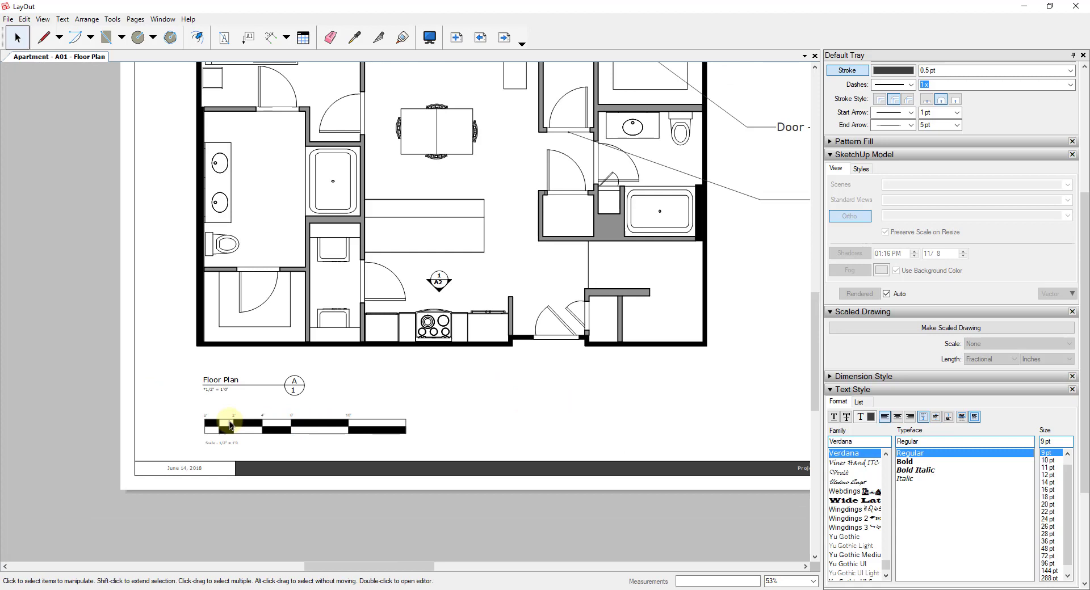